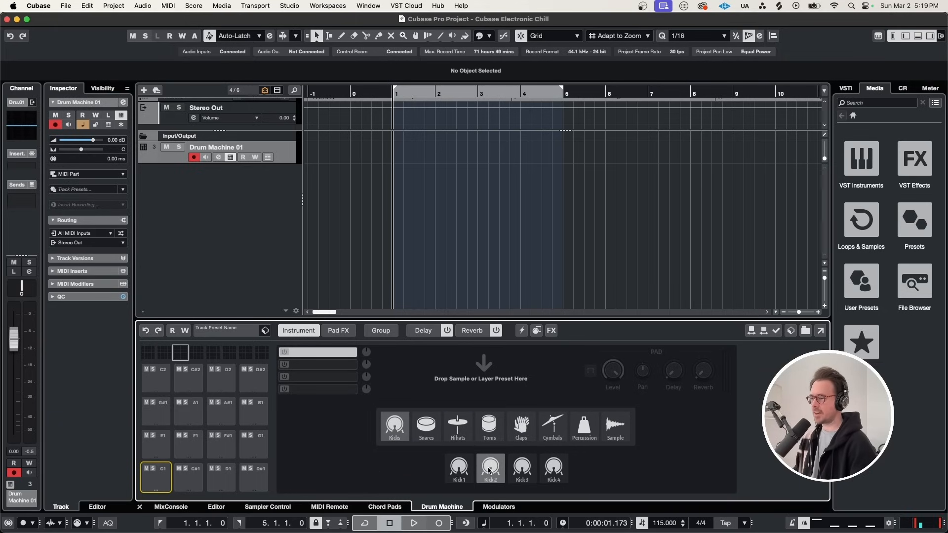
Load Kick 2 onto the C1 pad and shape it with less Click, lower Tune, a shorter amp decay and more Distortion.
click(490, 469)
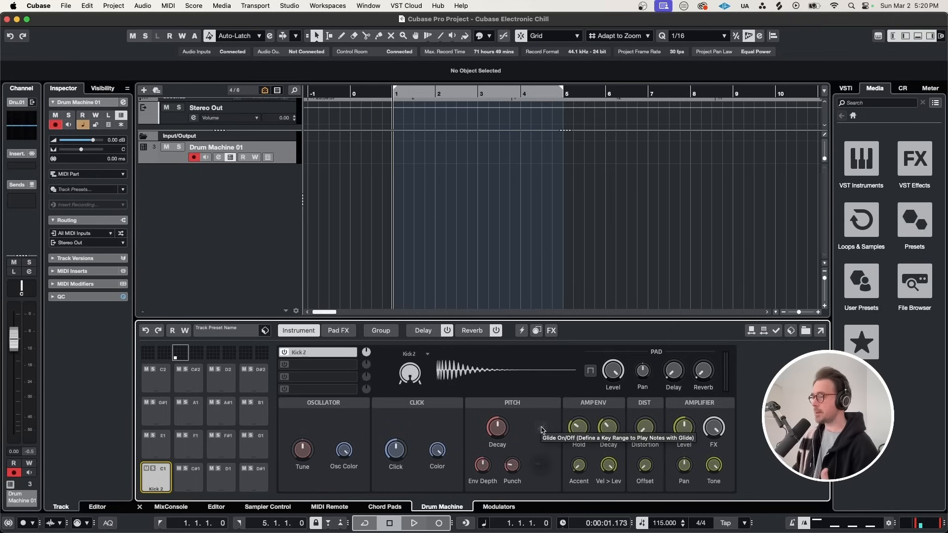
drag(395, 461, 395, 482)
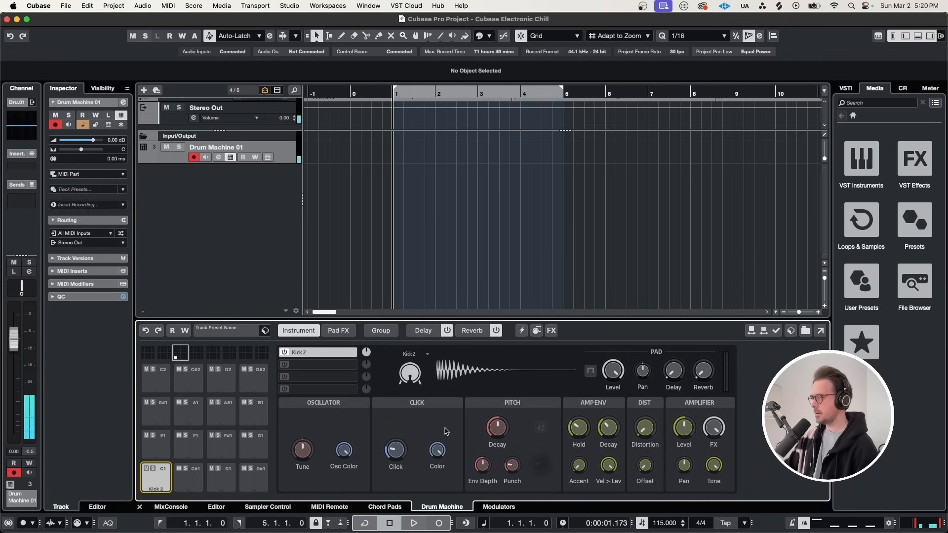
mouse_move(303, 451)
drag(303, 452, 303, 464)
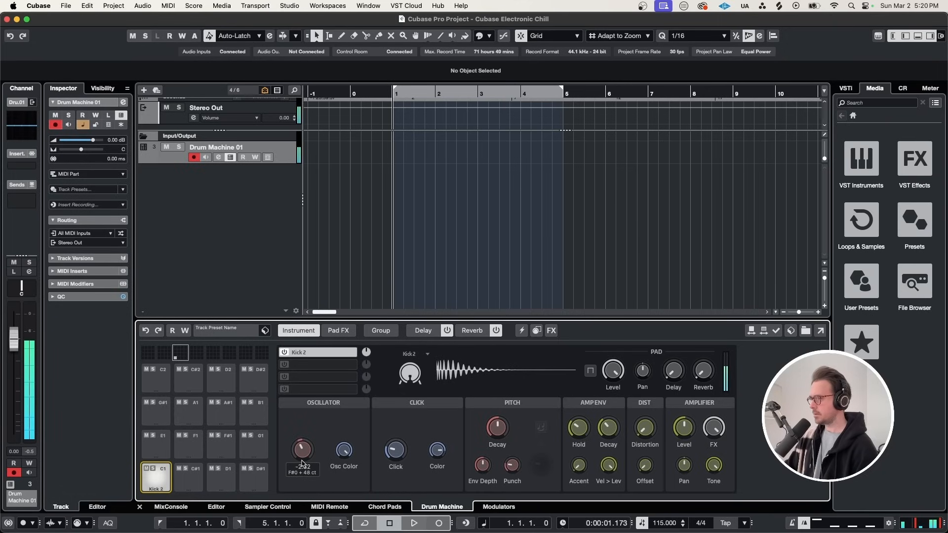
mouse_move(613, 427)
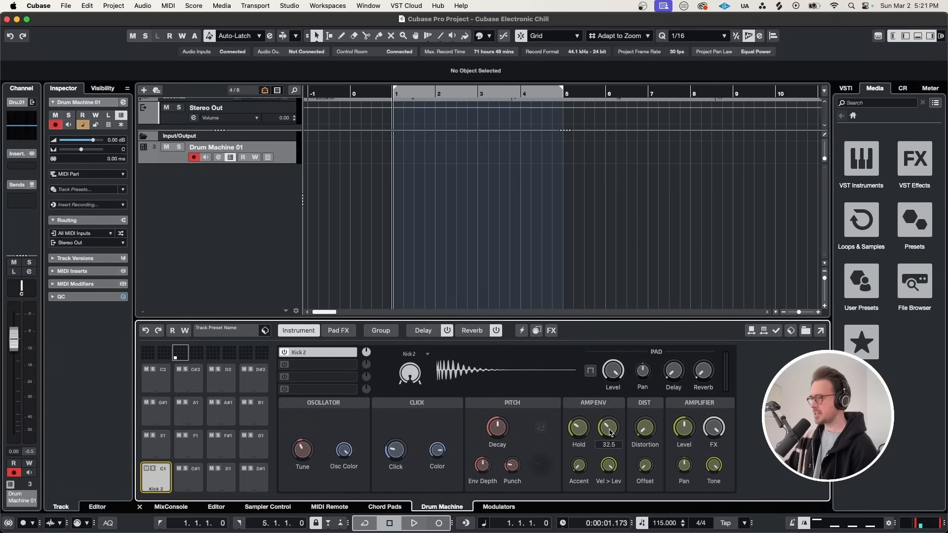
drag(611, 433, 648, 409)
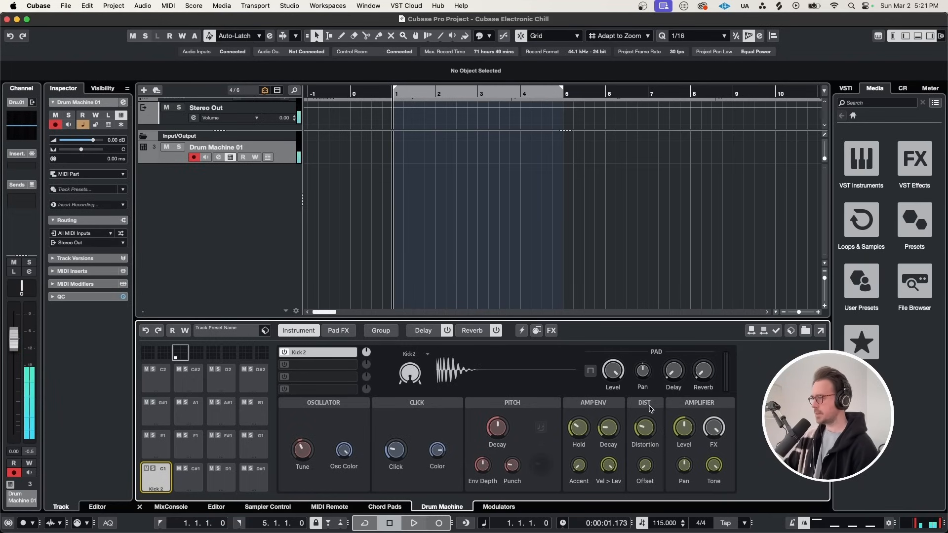
Create a MIDI part on the Drum Machine 01 track from bar 1 to bar 5 and open it for note editing.
key(8)
drag(398, 150, 569, 147)
key(Return)
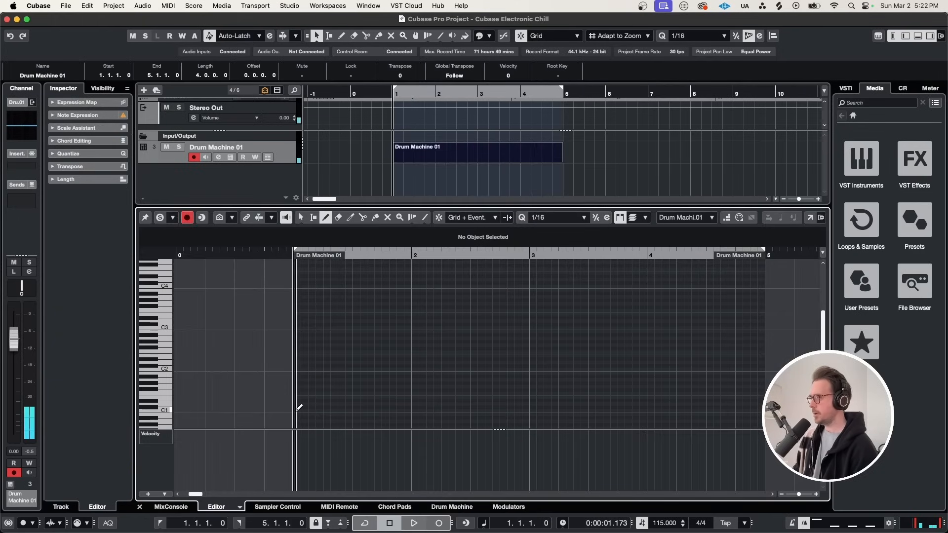
Draw four 1/16-length C1 kick notes in bar 1, one on each beat.
click(298, 410)
key(h)
click(366, 410)
click(437, 410)
click(507, 410)
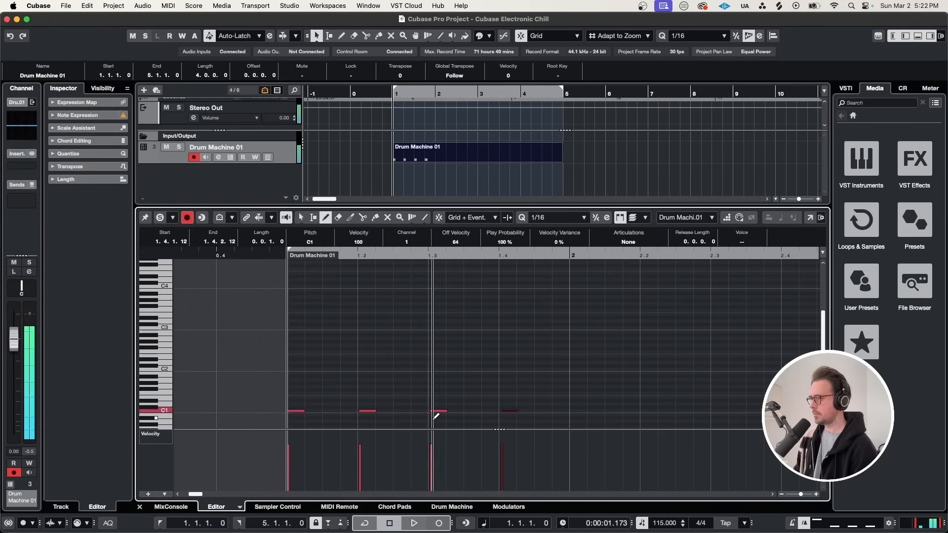
Lower the velocity of all four kick notes together and play the result back.
key(1)
key(cmd+a)
drag(395, 434, 399, 439)
key(space)
key(space)
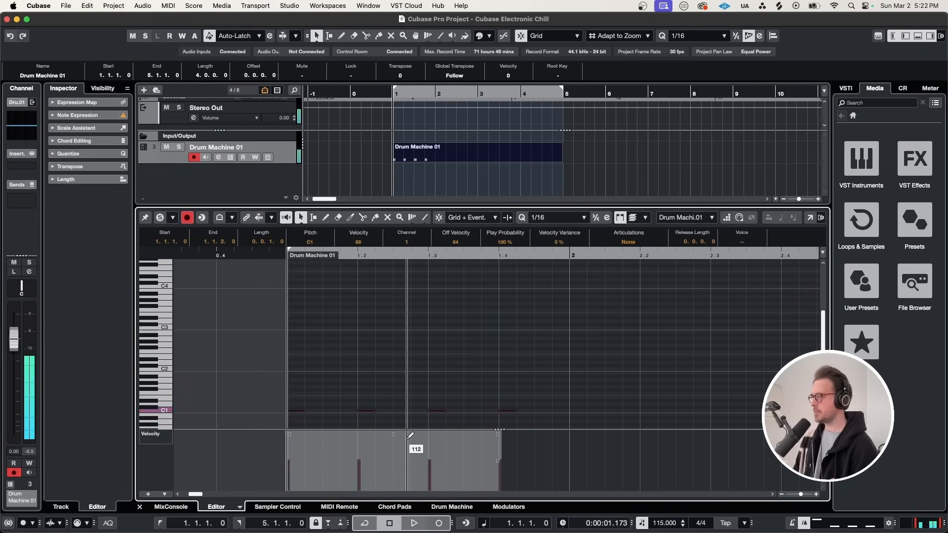
Shorten the kick part to one bar, repeat it through bar 4, and rename the track as Kick.
key(super+e)
drag(561, 161, 563, 161)
double_click(215, 147)
text(Kick)
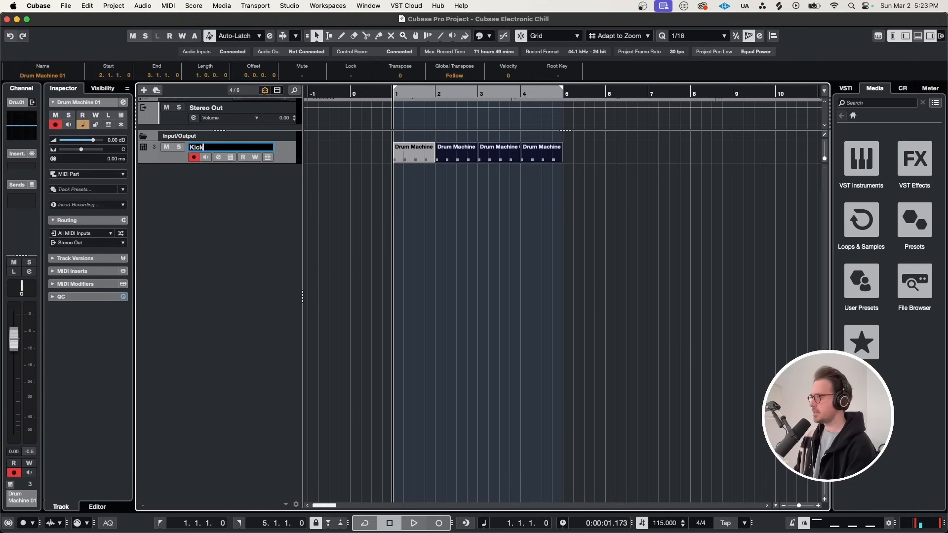
key(Return)
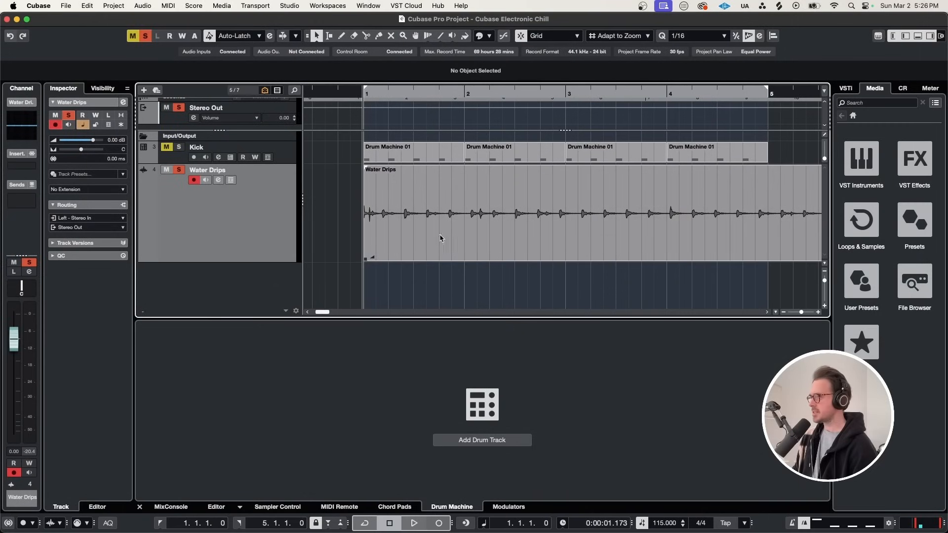
Play the Water Drips recording and examine its waveform closely for a single drip to sample.
key(space)
key(h)
key(h)
key(h)
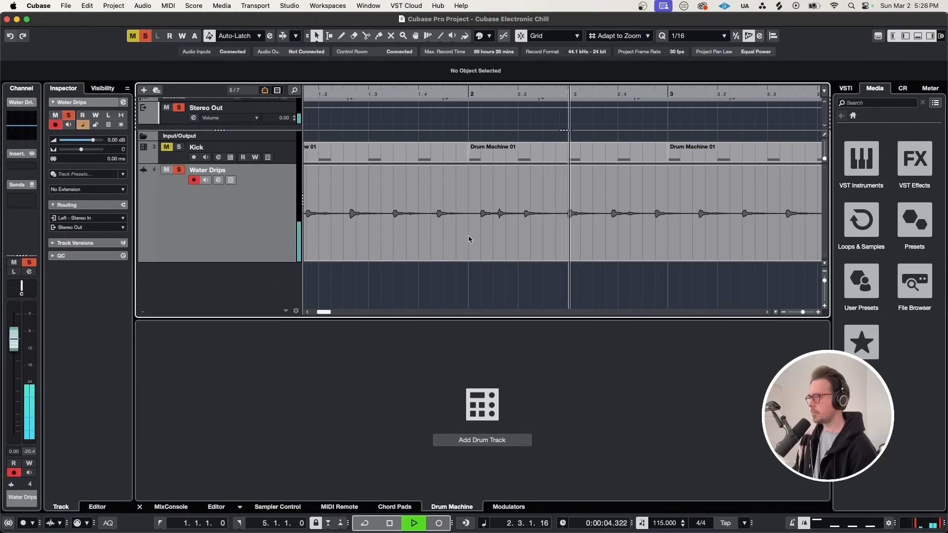
key(space)
key(h)
key(h)
Split the Water Drips event around the single drip just before bar 2 and delete the audio on both sides.
click(507, 94)
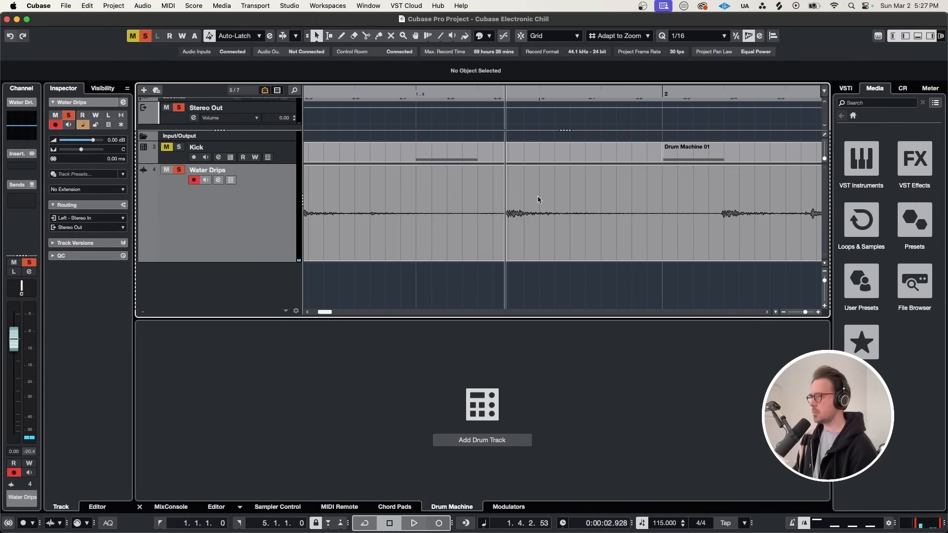
scroll(464, 236, right, 2)
alt+click(456, 232)
alt+click(661, 232)
click(681, 232)
shift+click(408, 232)
key(Delete)
Add a drum track and load the isolated Water Drips event onto its C1 pad, auditioning the sound.
click(482, 440)
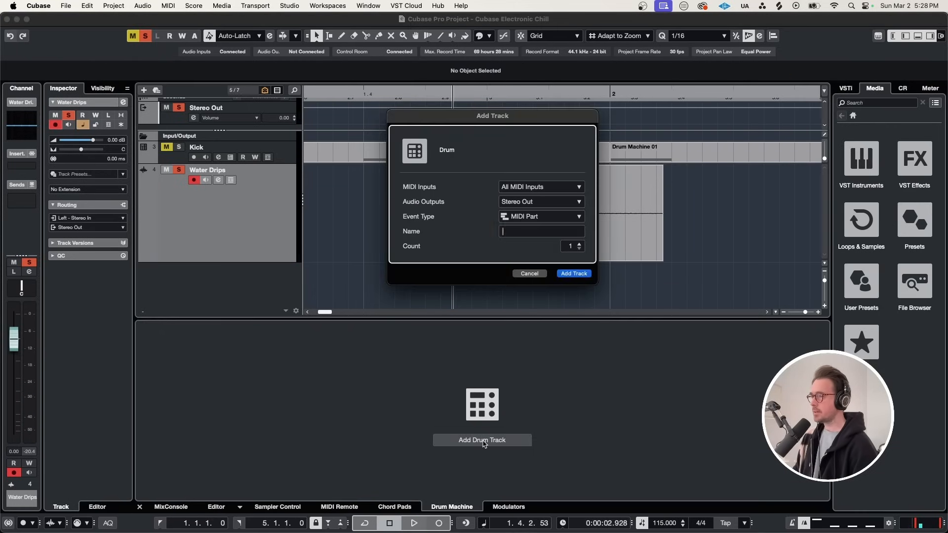
key(Return)
drag(494, 223, 156, 483)
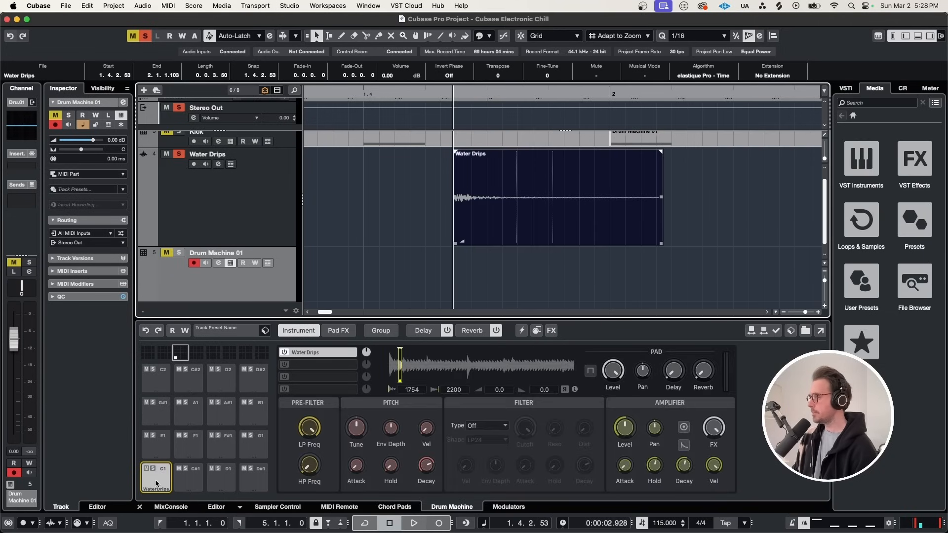
click(156, 482)
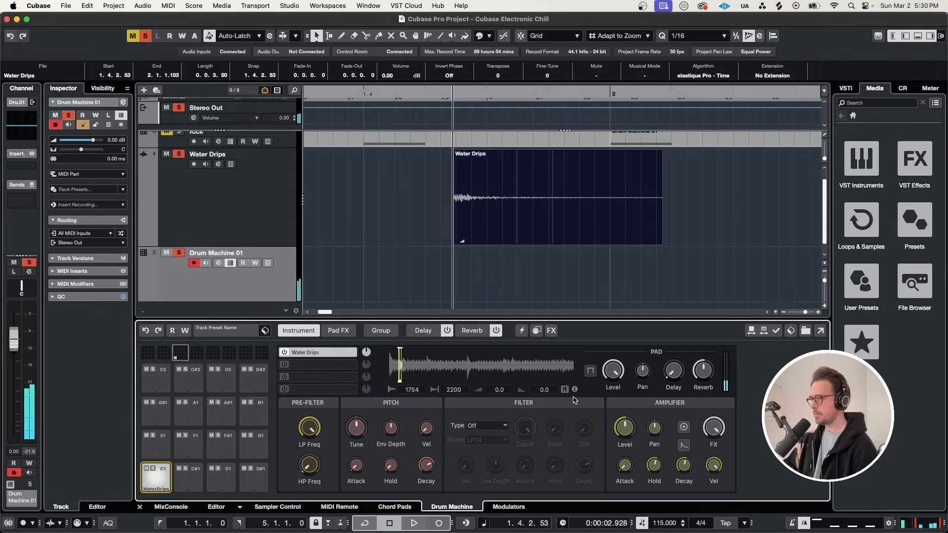
Set the Water Drips sample's Tune to -11.20 and move its playback range to 13134–14694.
drag(356, 430, 347, 446)
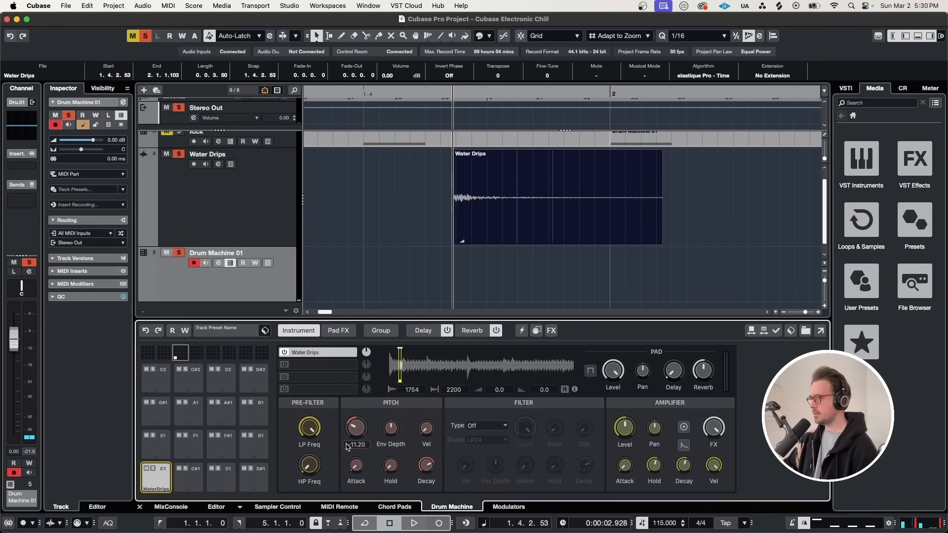
click(564, 389)
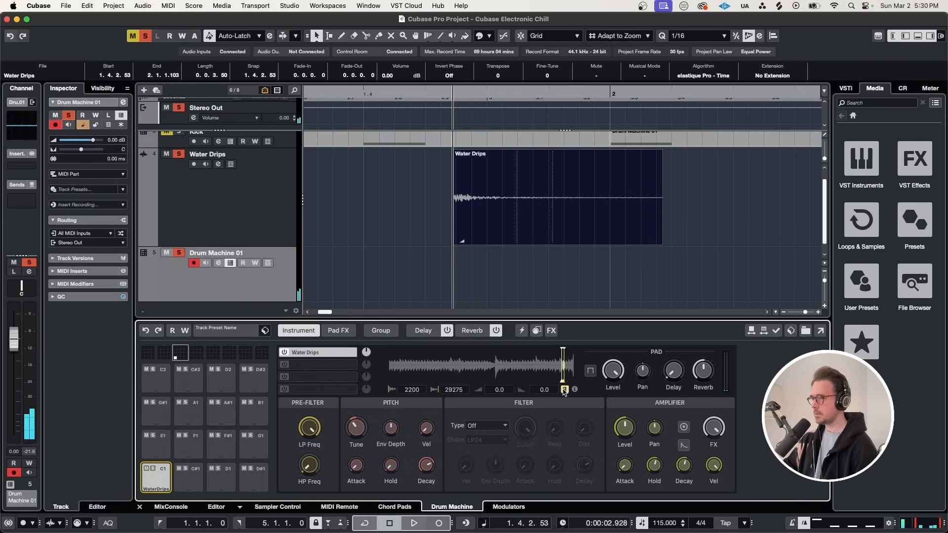
click(564, 389)
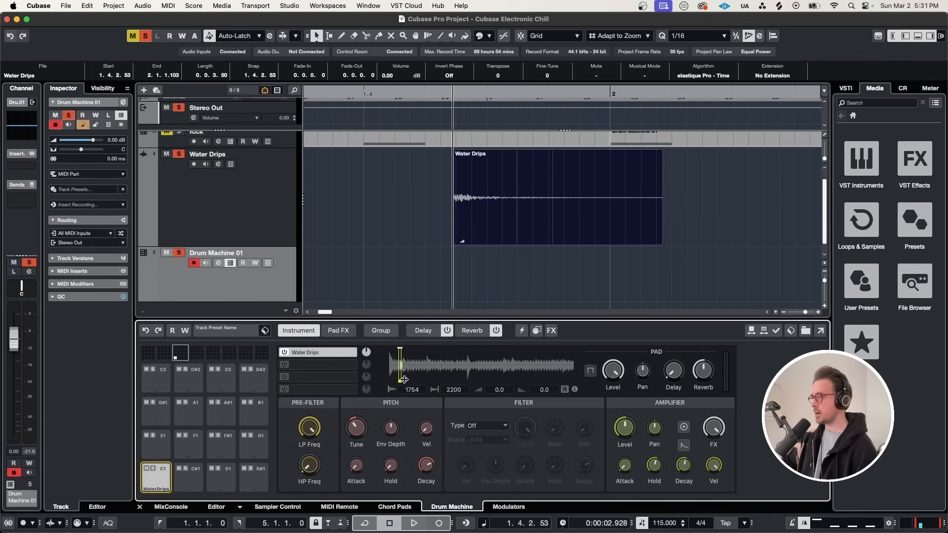
mouse_move(402, 380)
mouse_down()
mouse_move(410, 380)
mouse_move(402, 349)
mouse_move(475, 381)
mouse_move(468, 350)
mouse_up()
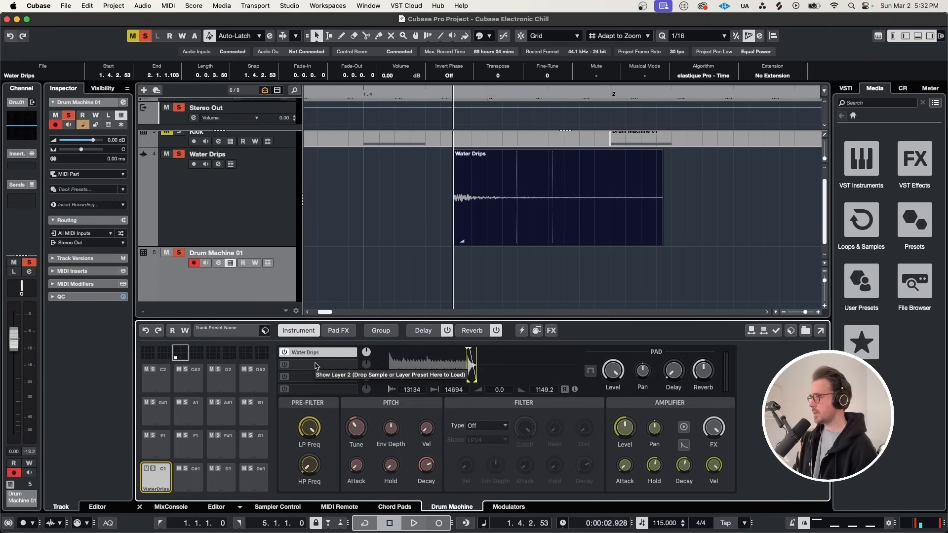
Load Clap 2 into the second layer of the Water Drips pad.
click(316, 364)
click(521, 425)
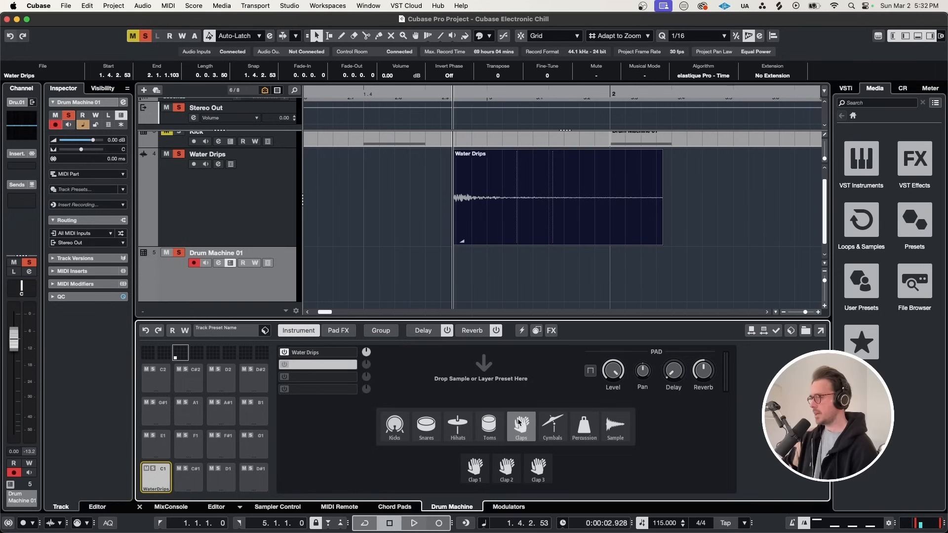
click(507, 466)
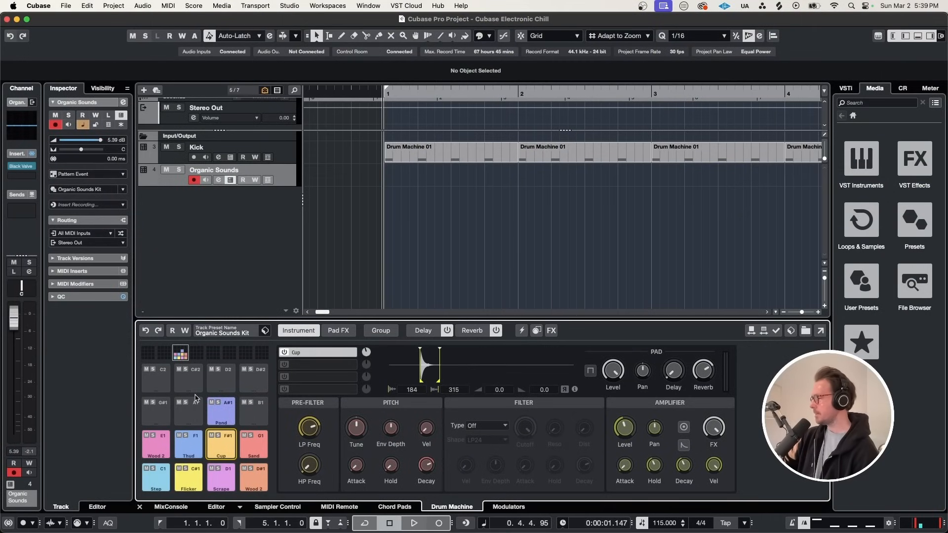
Open the Organic Sounds track in the Pattern Editor.
mouse_move(303, 425)
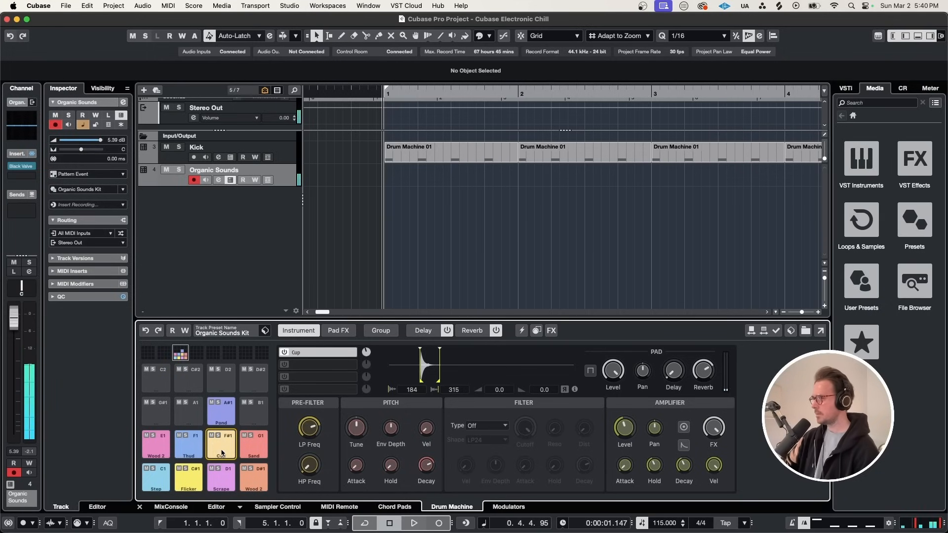
key(g)
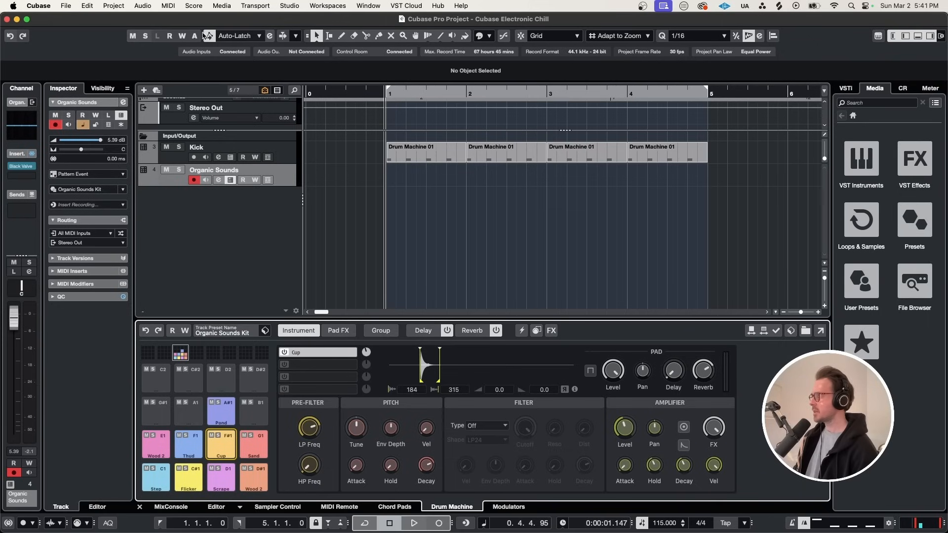
click(168, 6)
click(190, 74)
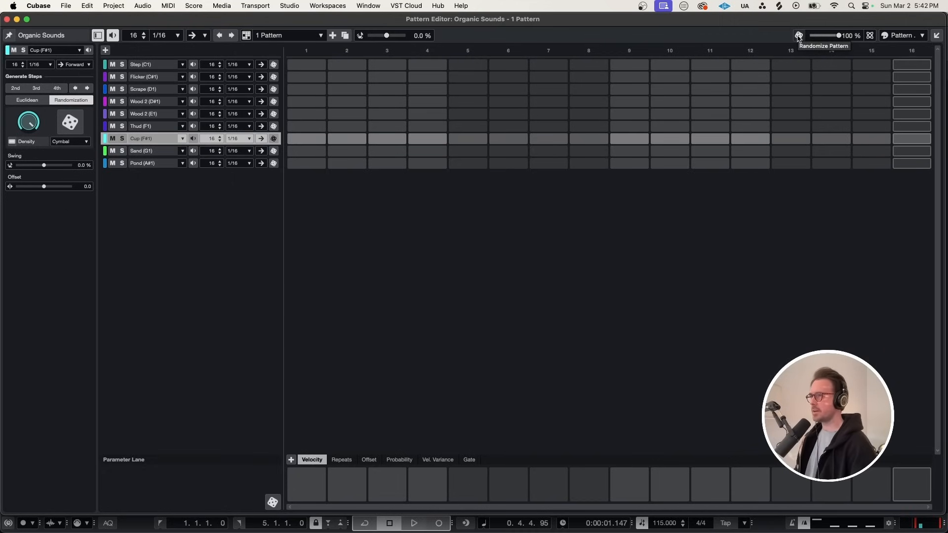
Randomize the whole Organic Sounds pattern several times, auditioning the variations during playback.
click(798, 35)
click(798, 35)
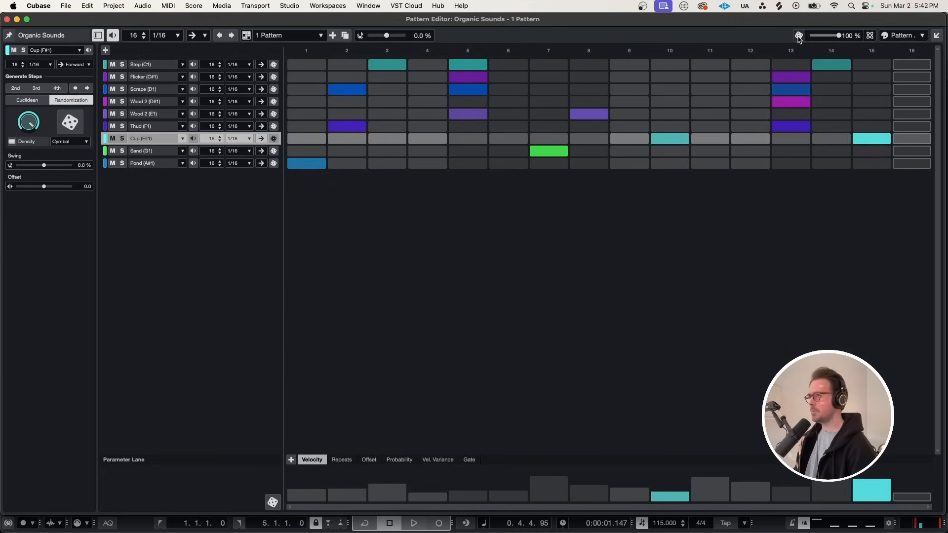
click(799, 35)
click(798, 35)
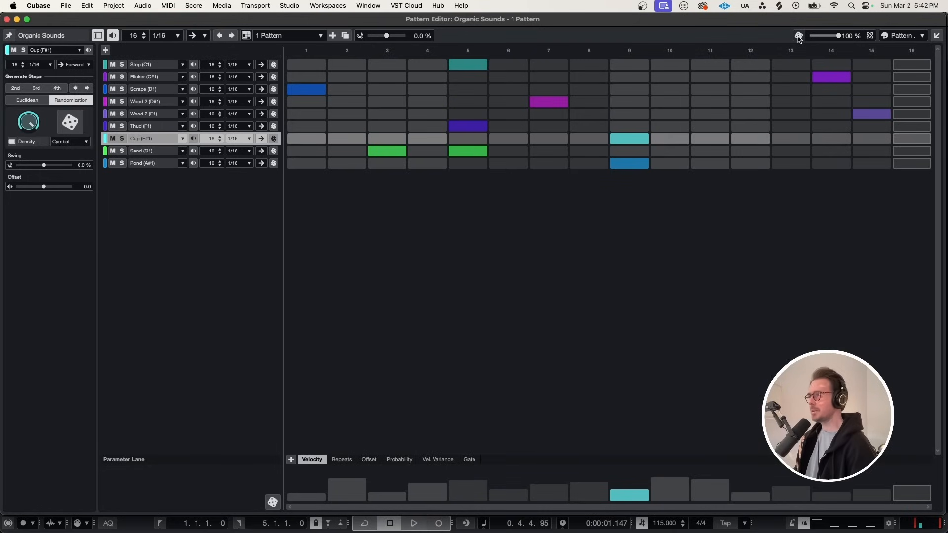
key(space)
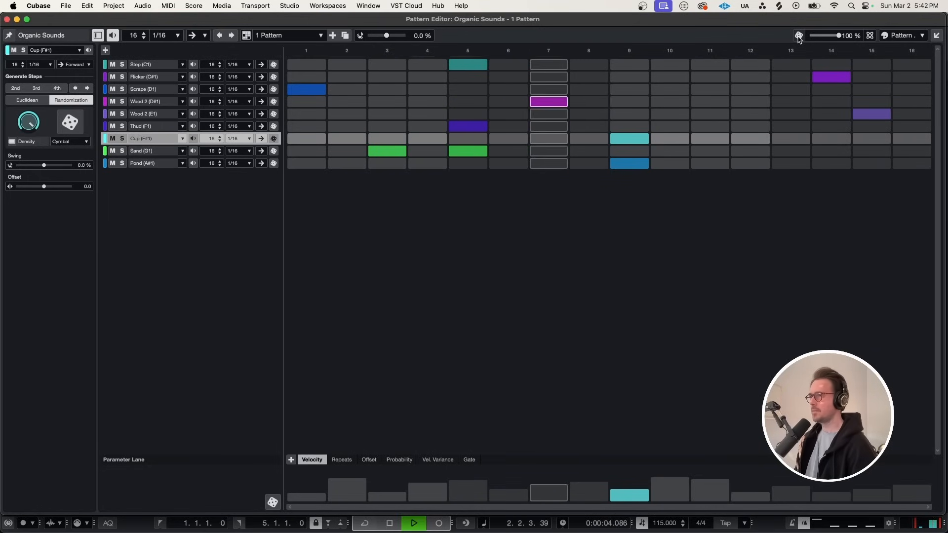
click(799, 36)
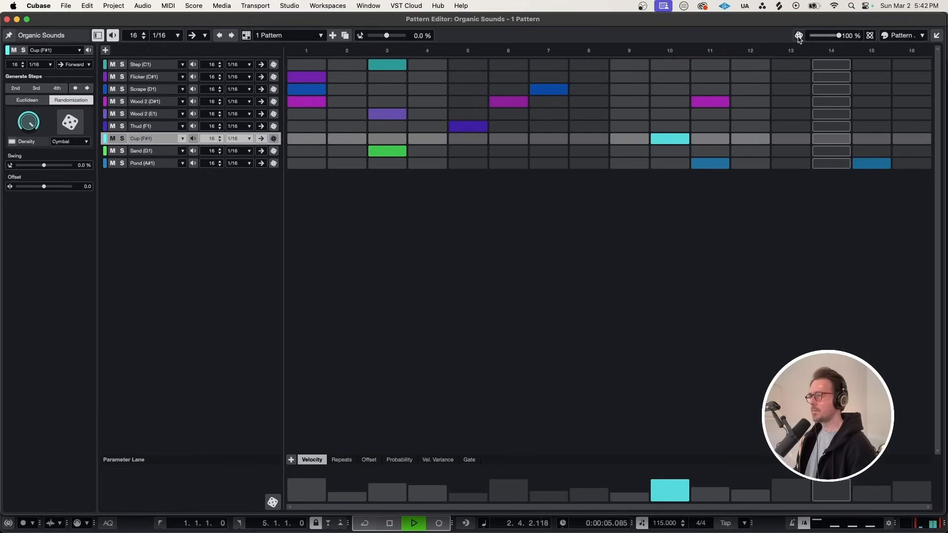
key(space)
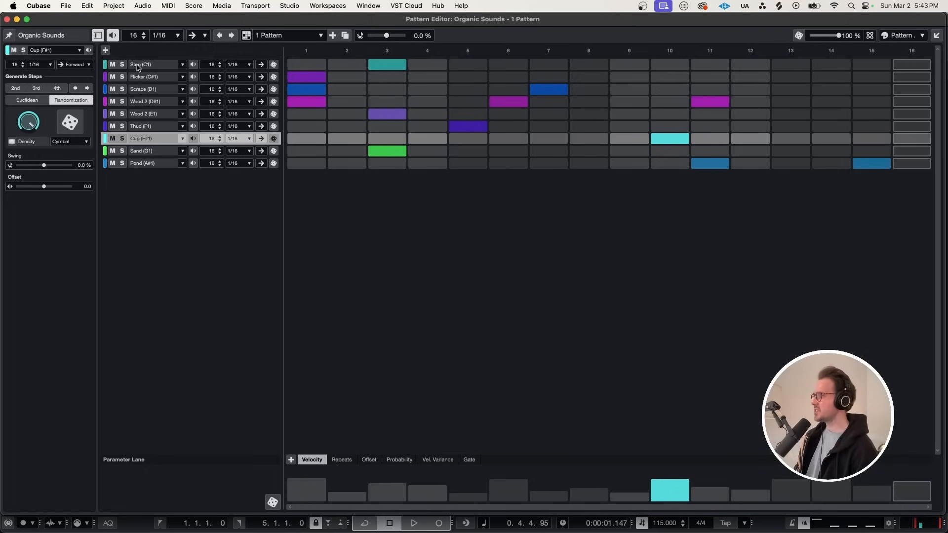
Replace the Step (C1) lane's hit on step 3 with hits on steps 1, 5, 9 and 13, and audition the pattern.
click(192, 67)
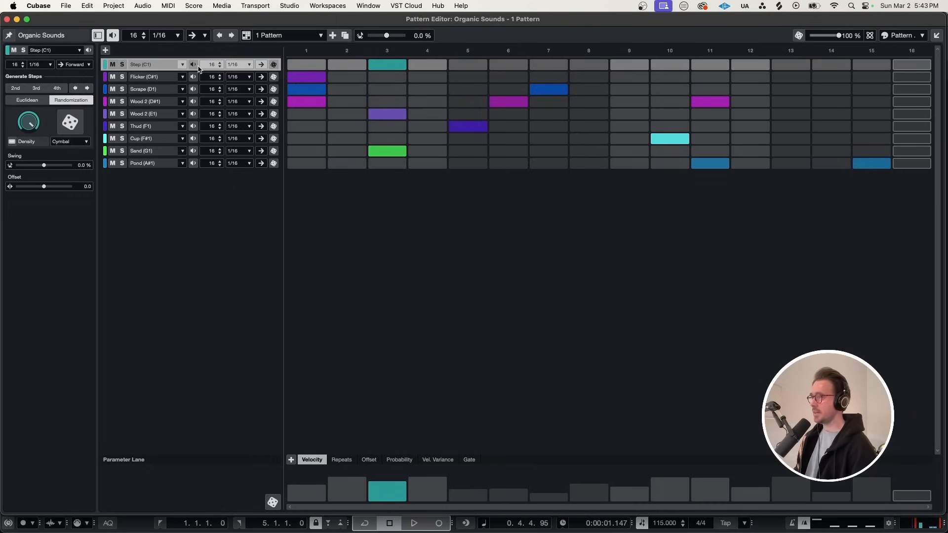
click(387, 65)
click(309, 64)
click(471, 65)
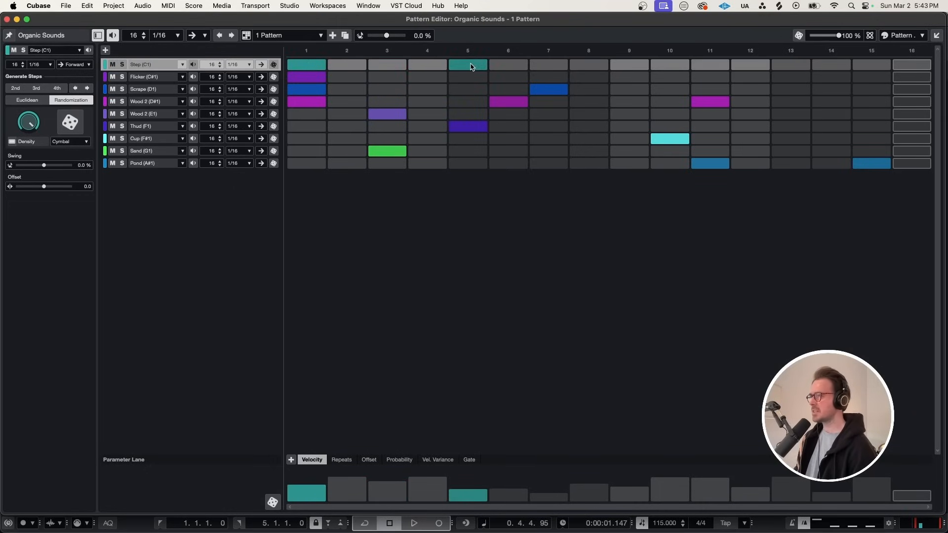
click(621, 67)
click(792, 67)
key(space)
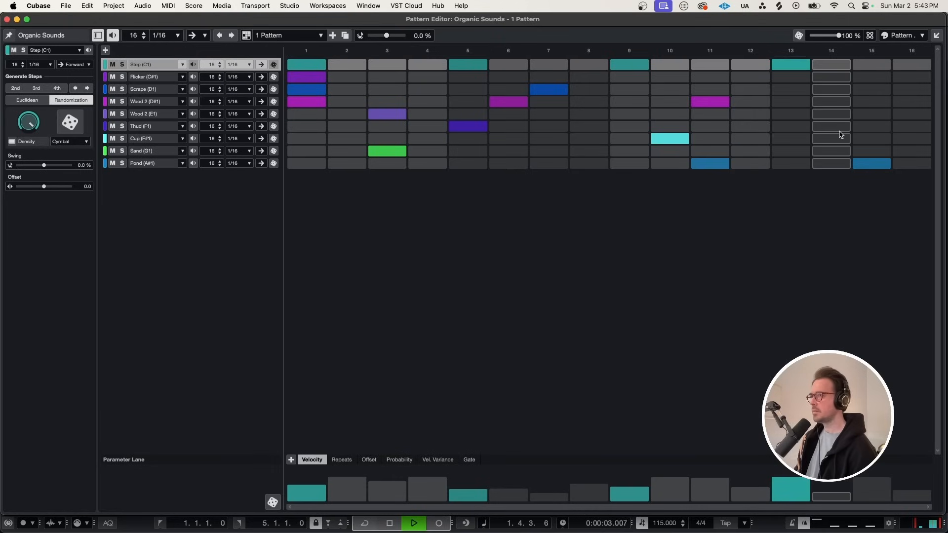
key(space)
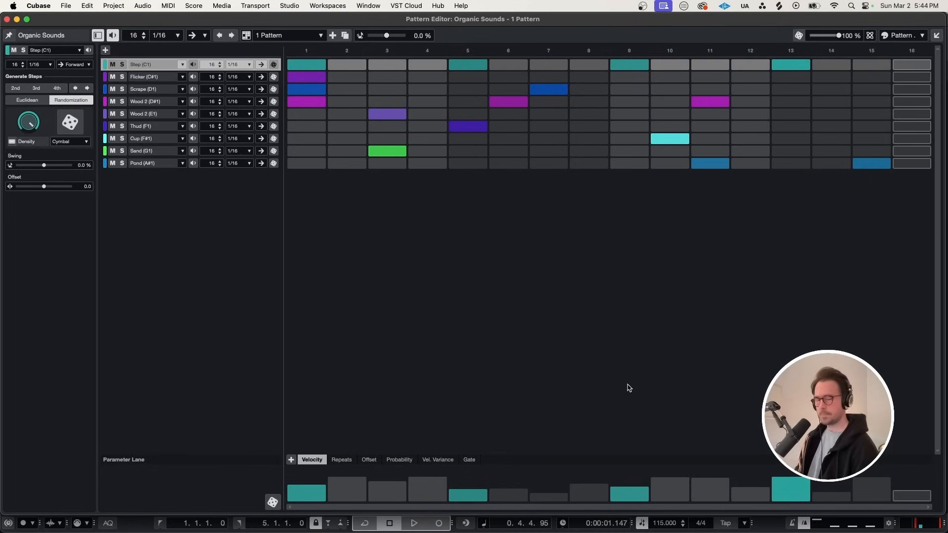
Move the Flicker (C#1) hit from step 1 to step 3, reduce its velocity, and play the pattern.
click(309, 79)
click(309, 79)
click(387, 76)
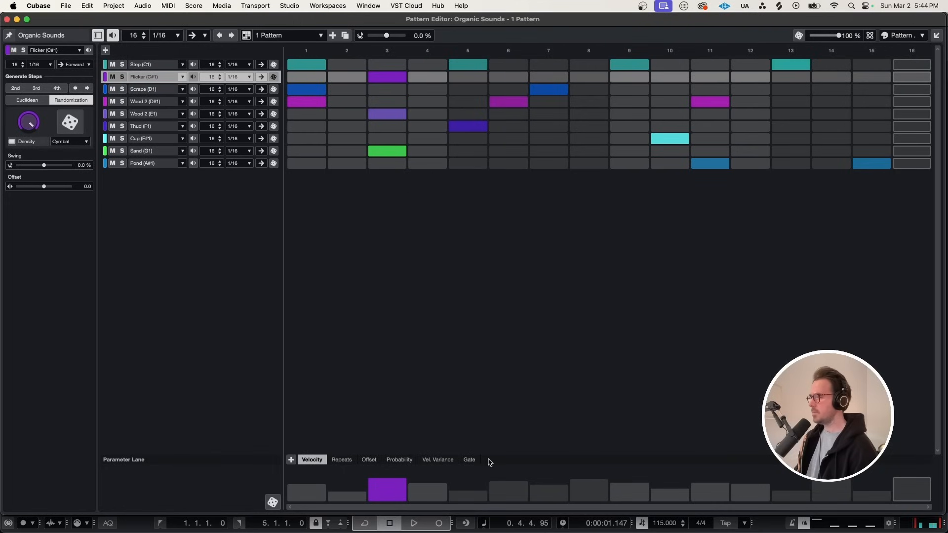
drag(394, 481, 395, 489)
key(space)
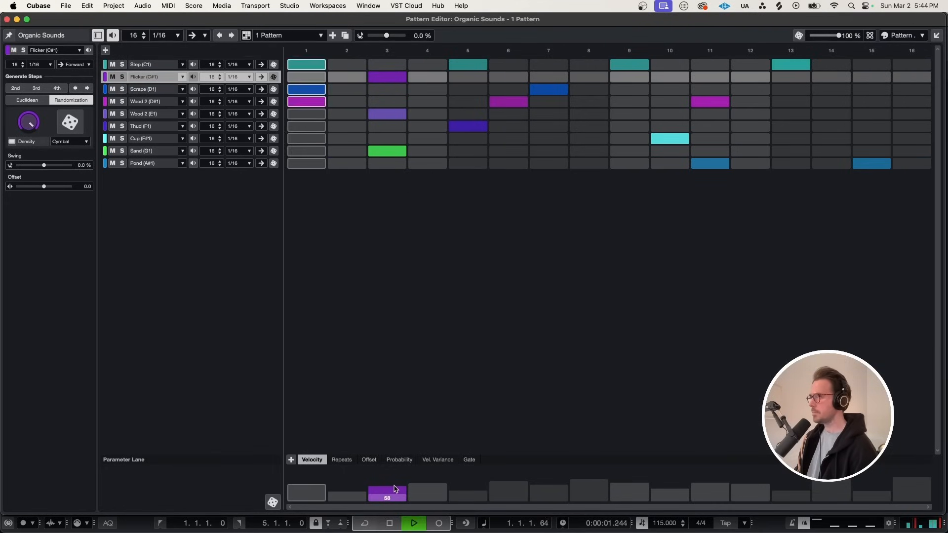
Audition the Pond (A#1) sound, add hits on steps 3 and 7 of its lane, and play the pattern.
key(space)
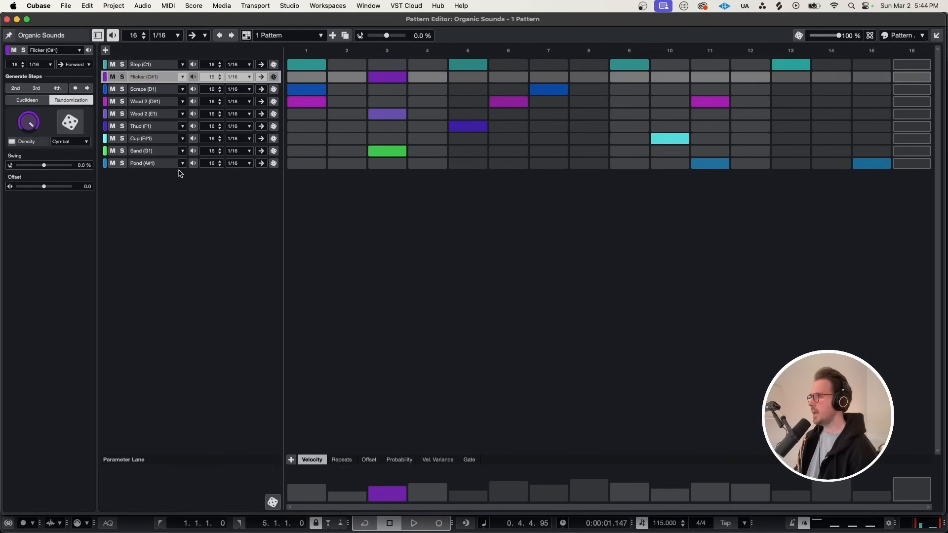
click(193, 165)
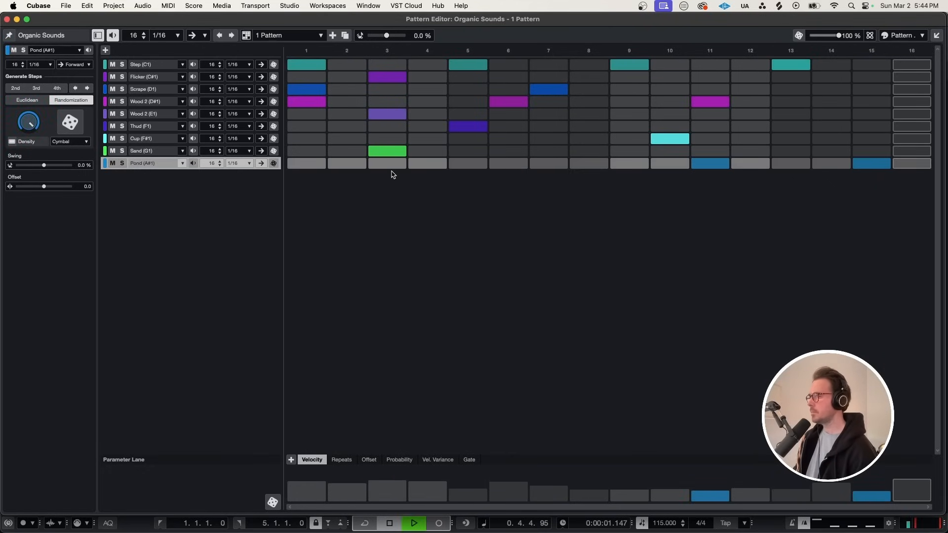
click(387, 164)
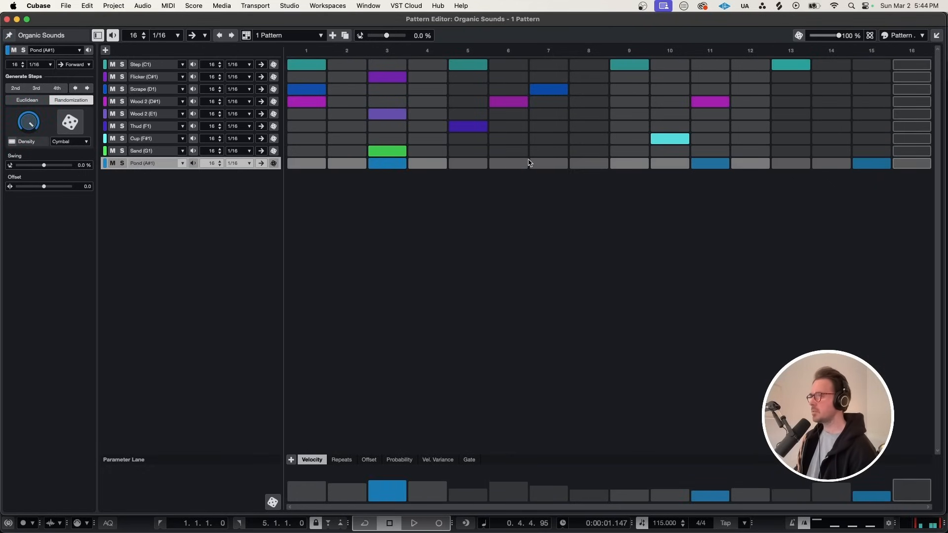
click(547, 162)
key(space)
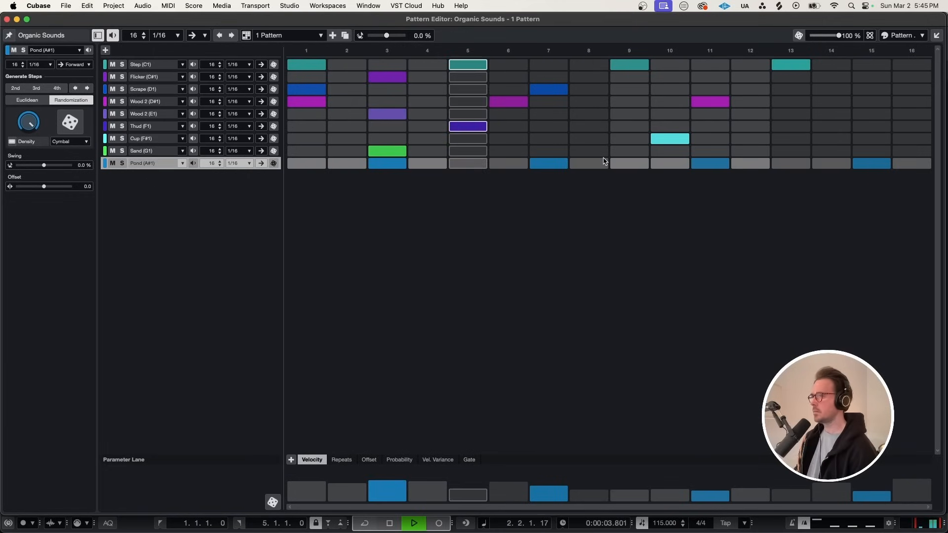
key(space)
Move the Wood 2 (E1) hit from step 3 to step 4, raise its repeats, and audition the result.
click(193, 115)
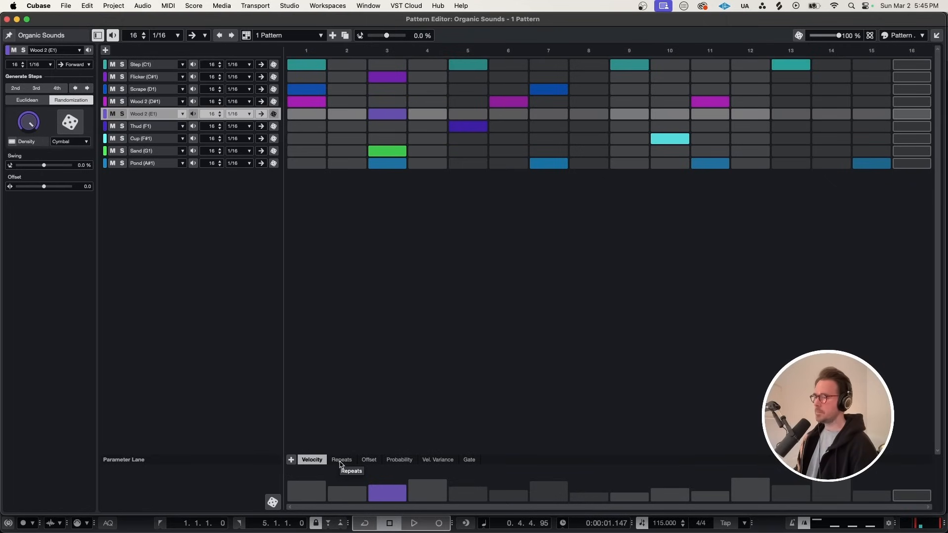
click(390, 117)
click(427, 117)
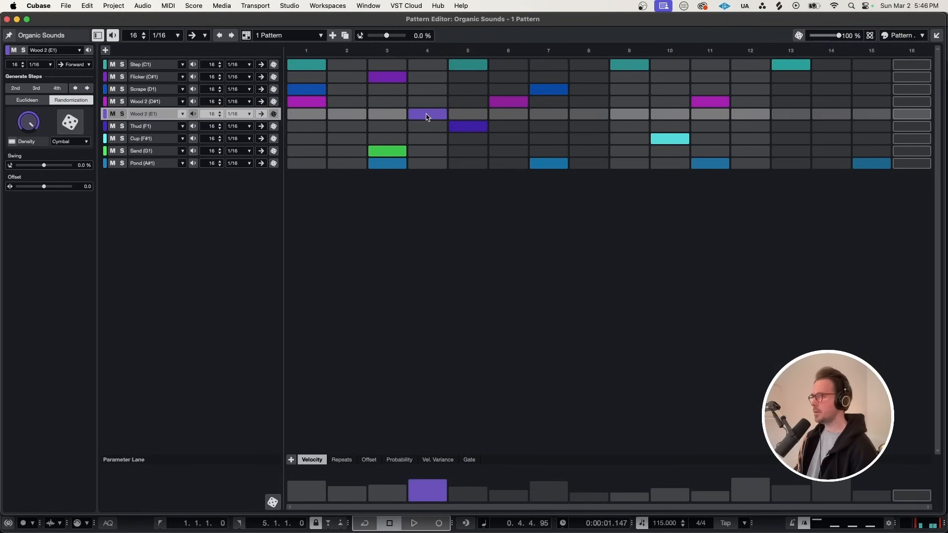
click(345, 459)
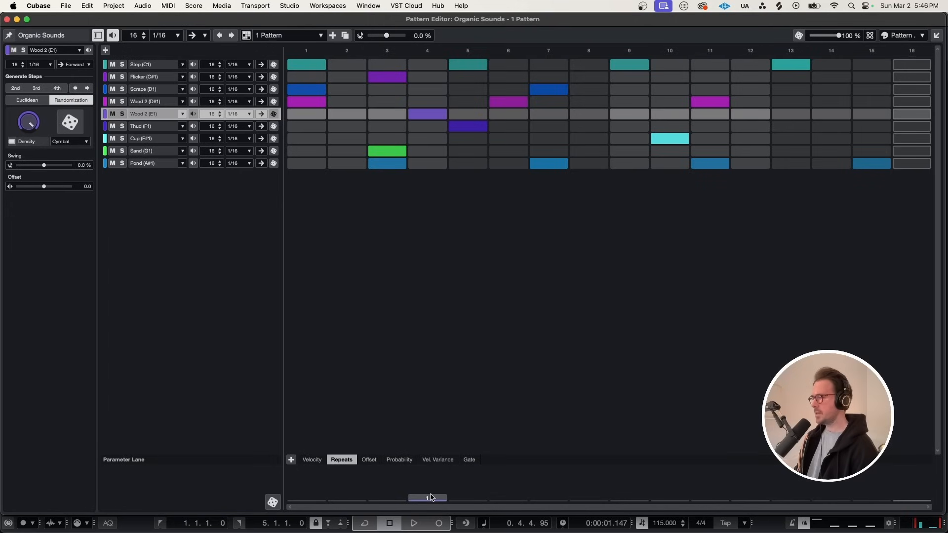
scroll(434, 499, up, 2)
key(space)
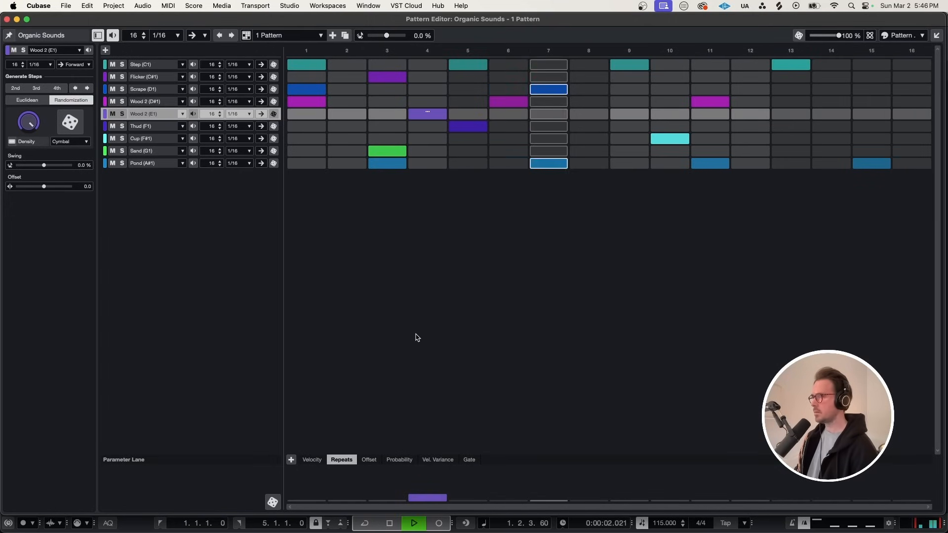
key(space)
scroll(437, 494, up, 1)
key(space)
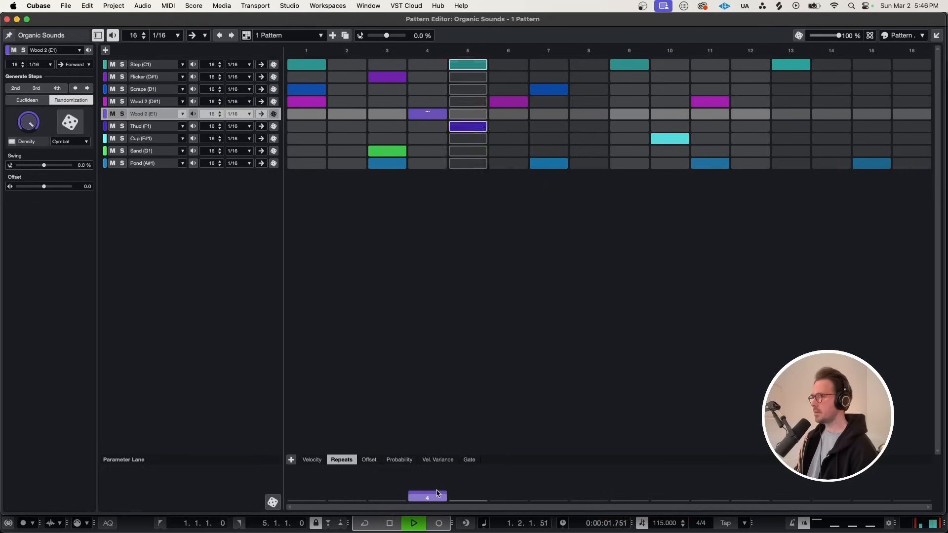
key(space)
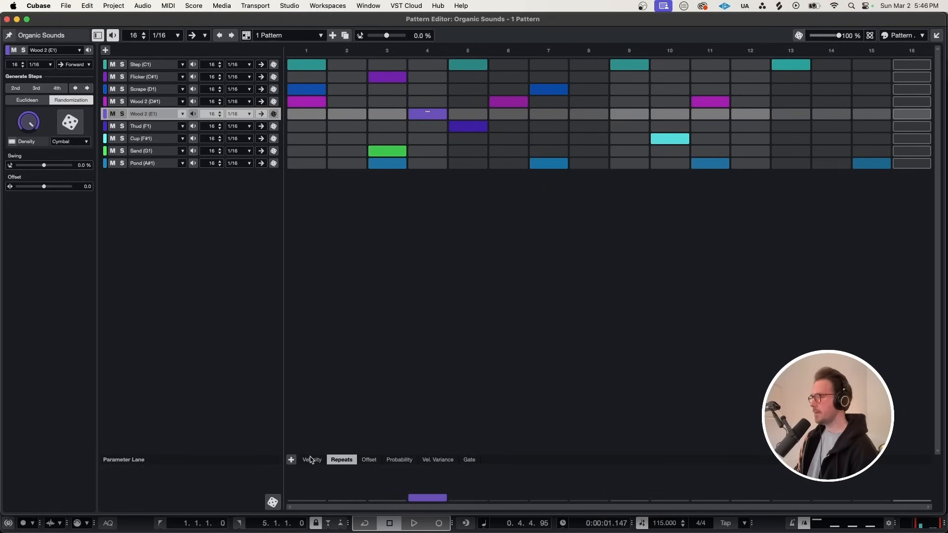
Add a repeated Wood 2 (E1) hit on step 8, lower the Cup (F#1) velocity on step 10, and play the pattern.
click(598, 116)
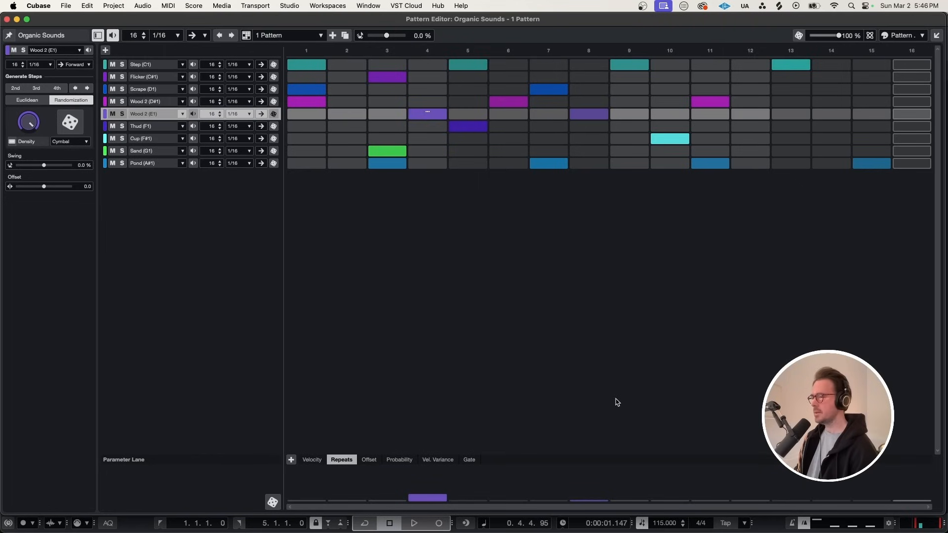
click(582, 499)
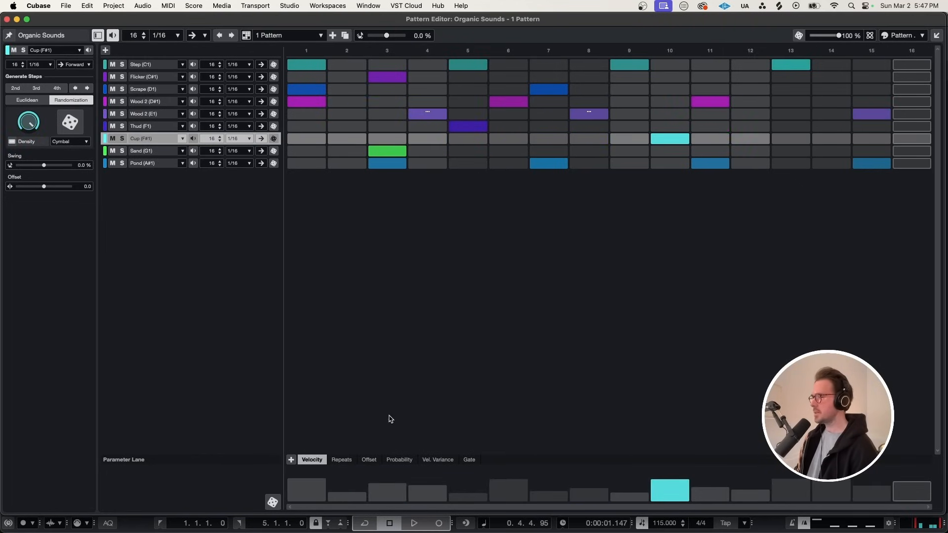
drag(664, 481, 670, 485)
key(space)
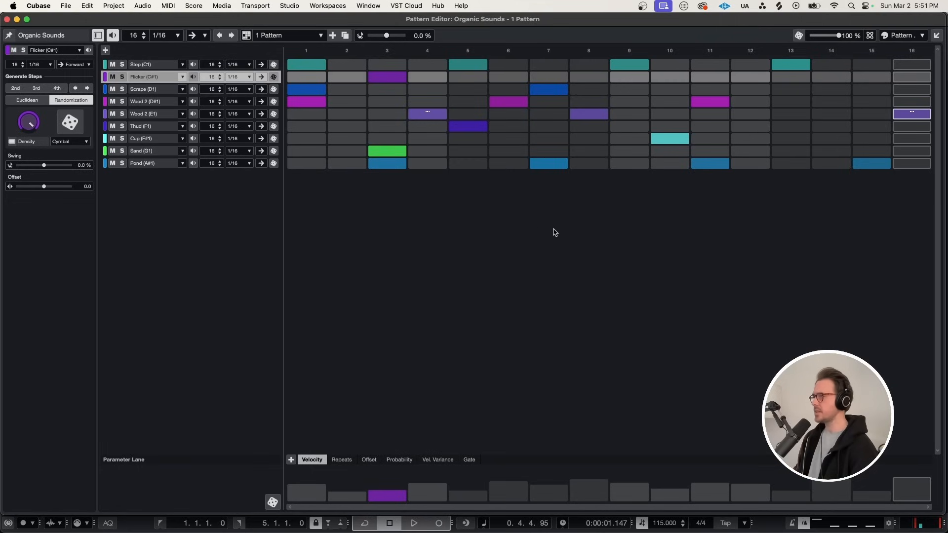
key(space)
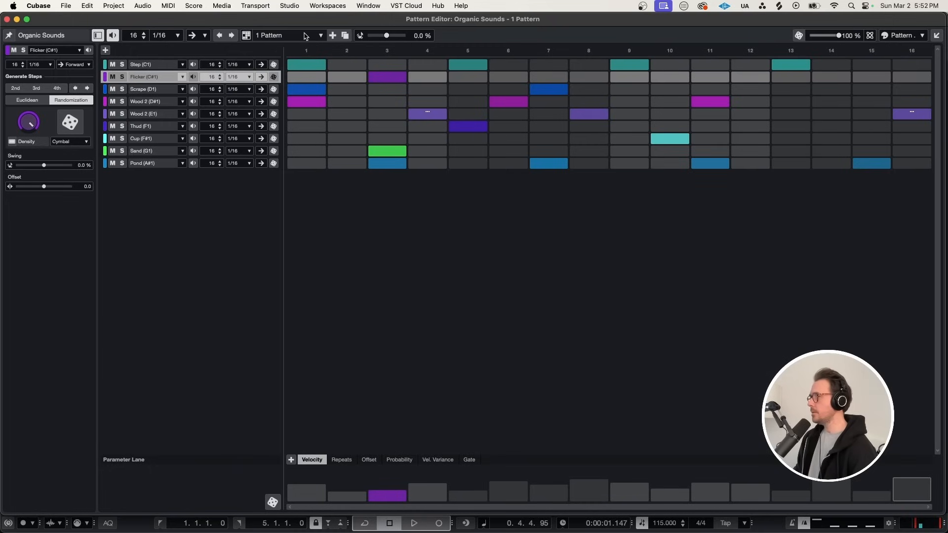
Duplicate the pattern as pattern 2 and move its Cup (F#1) hit from step 10 to step 5.
click(305, 36)
click(274, 59)
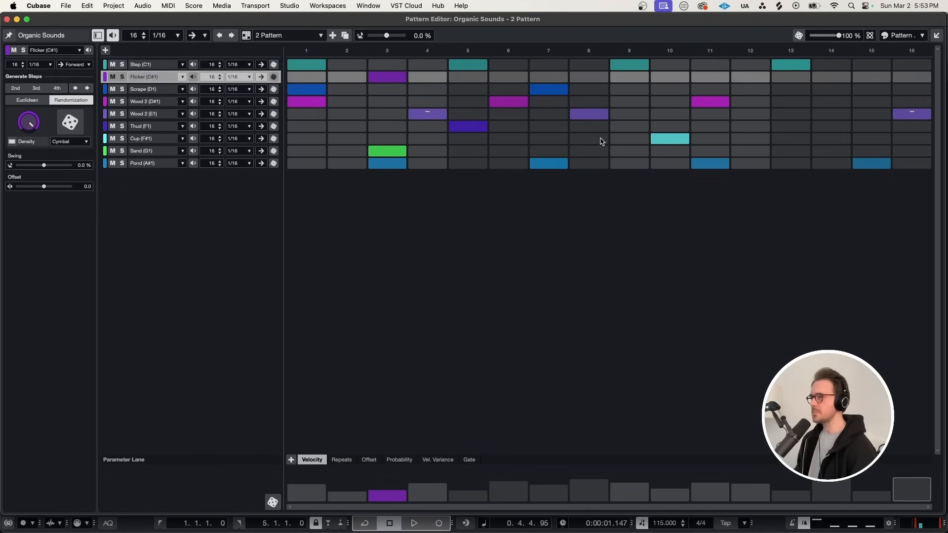
click(666, 143)
click(468, 140)
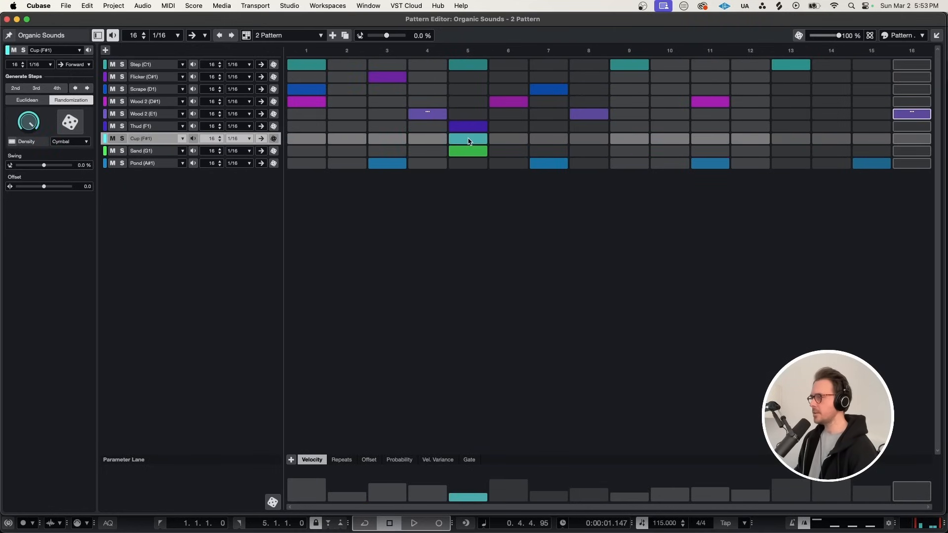
Add a Wood 2 (E1) hit on step 13 of pattern 2, adjust its repeats, and audition the pattern.
click(790, 115)
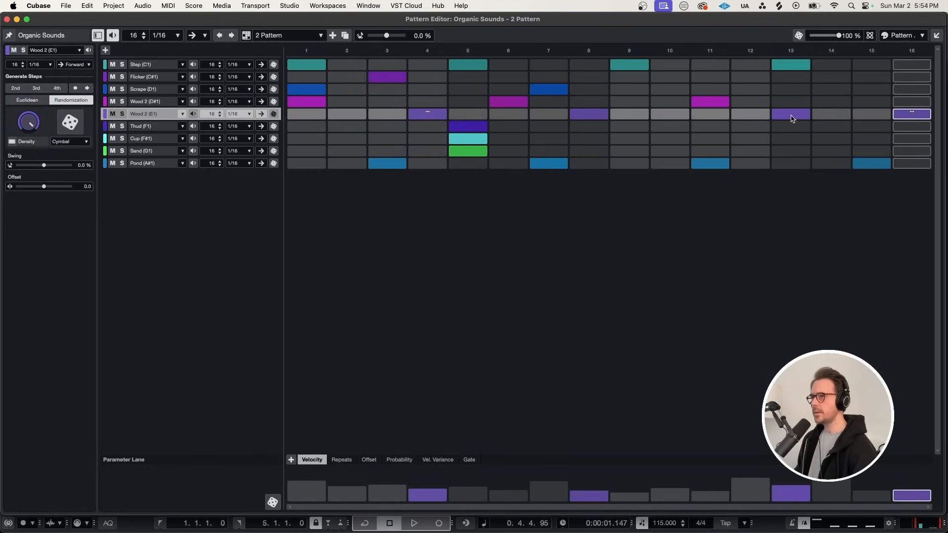
click(342, 459)
drag(791, 499, 796, 496)
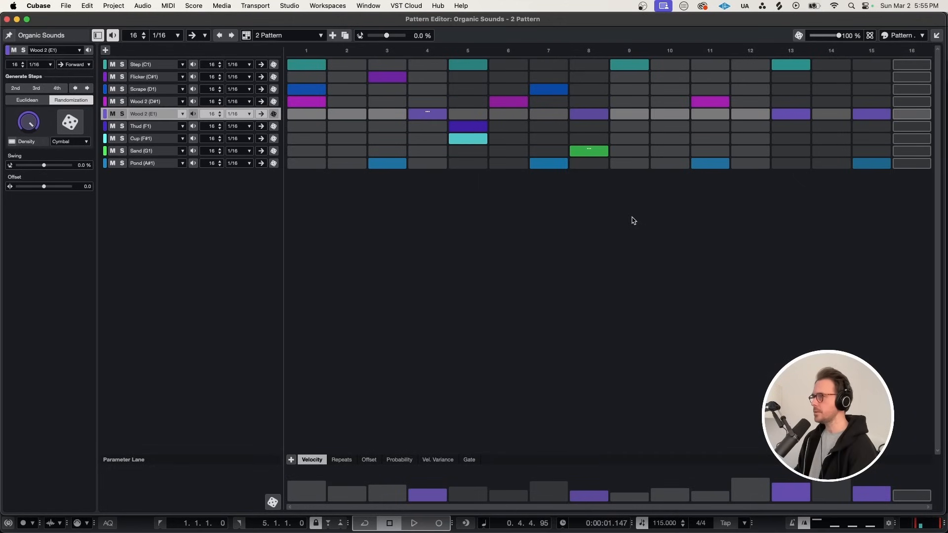
key(space)
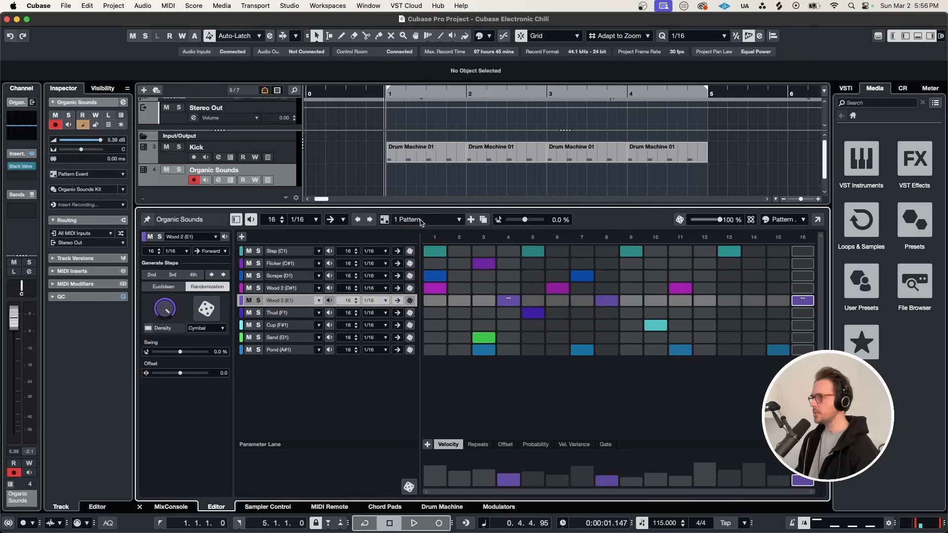
Place patterns 1 and 2 on bars 1 and 2 of the Organic Sounds track and copy the pair to bars 3 and 4.
drag(385, 220, 387, 167)
click(409, 219)
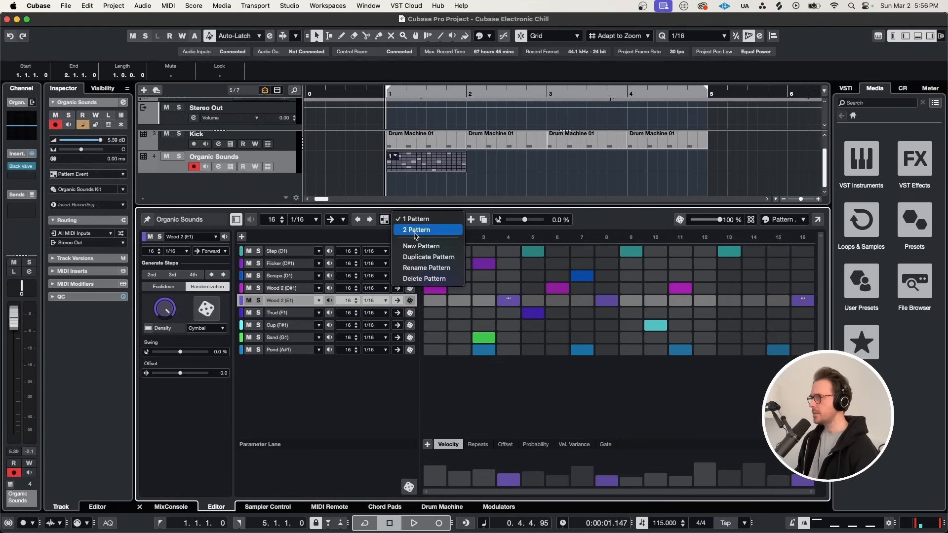
click(416, 235)
drag(464, 170, 546, 171)
drag(426, 162, 586, 153)
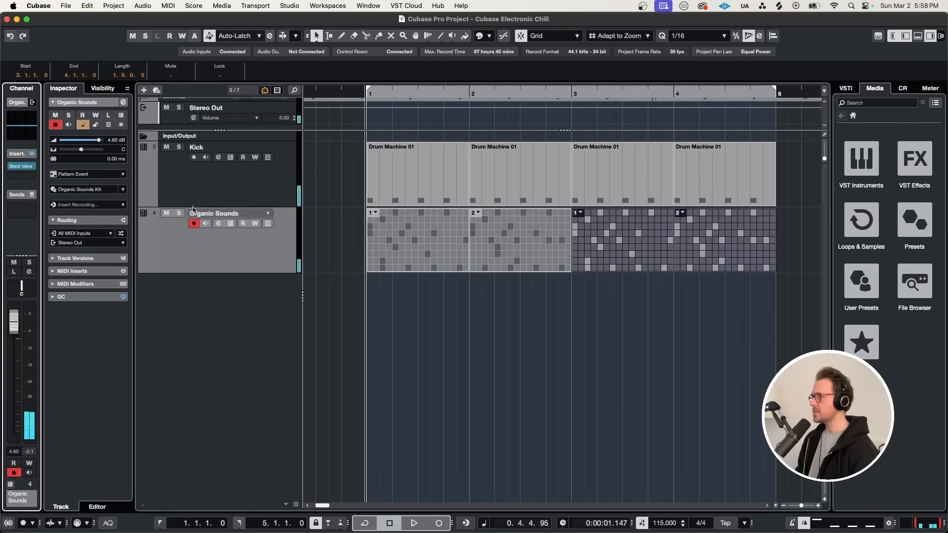
Play back the four-bar arrangement of the Kick and Organic Sounds tracks.
click(242, 182)
key(space)
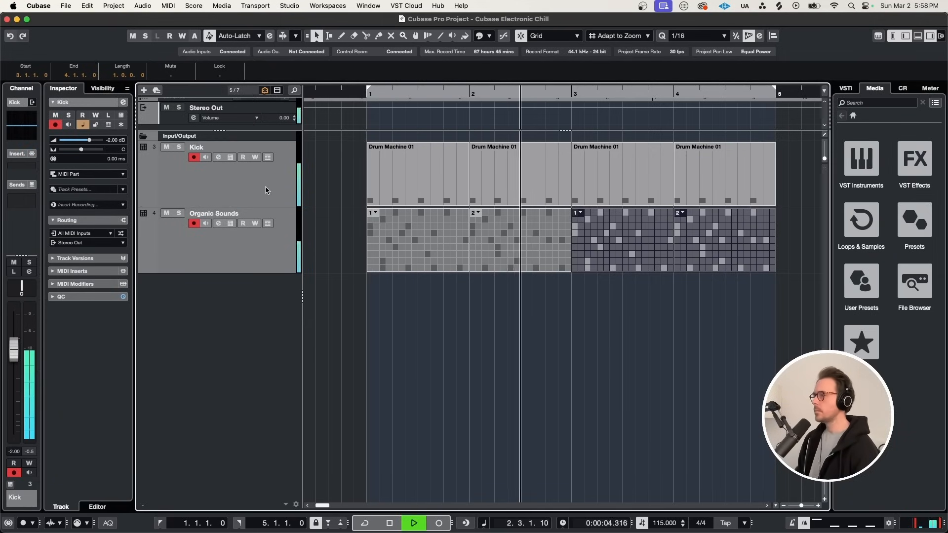
scroll(602, 223, up, 1)
scroll(602, 225, up, 2)
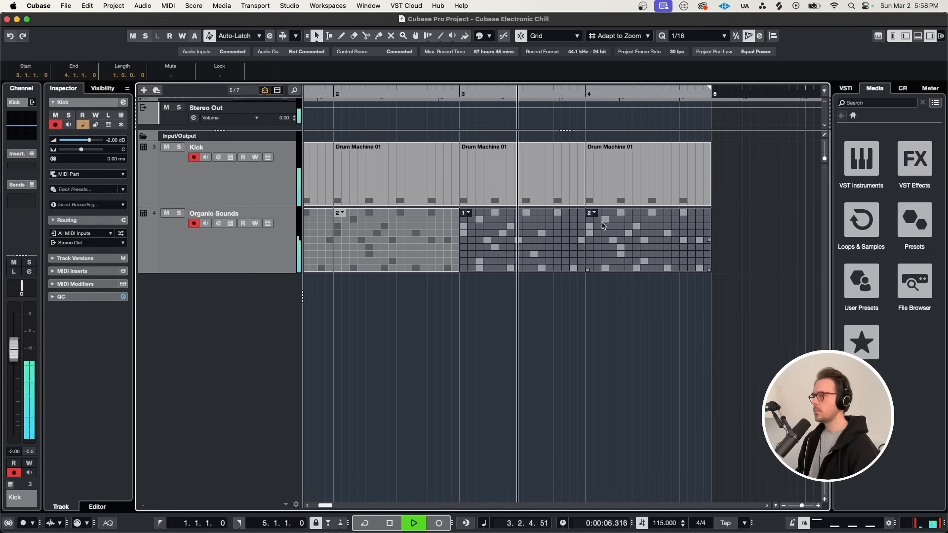
scroll(602, 227, up, 1)
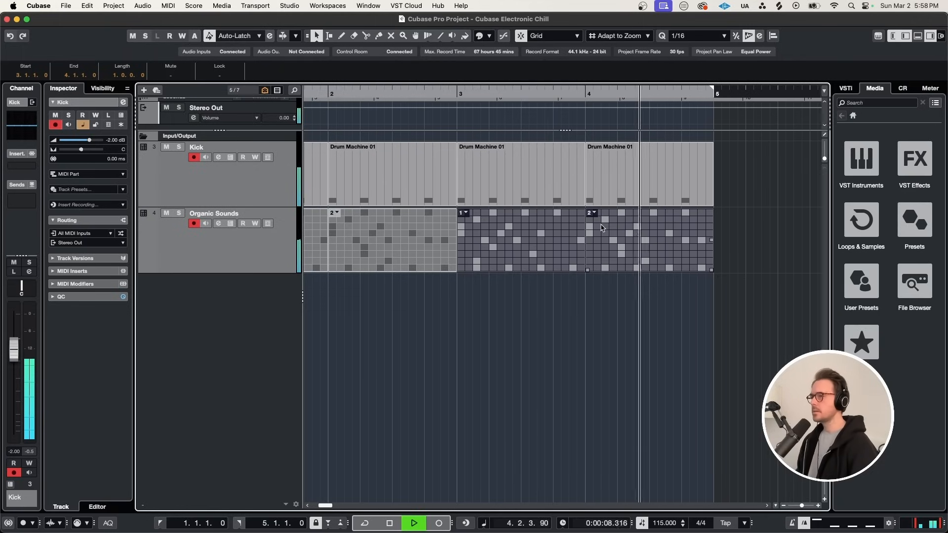
key(space)
Add a HALion Sonic instrument track and load an init program into its first slot.
scroll(592, 247, down, 2)
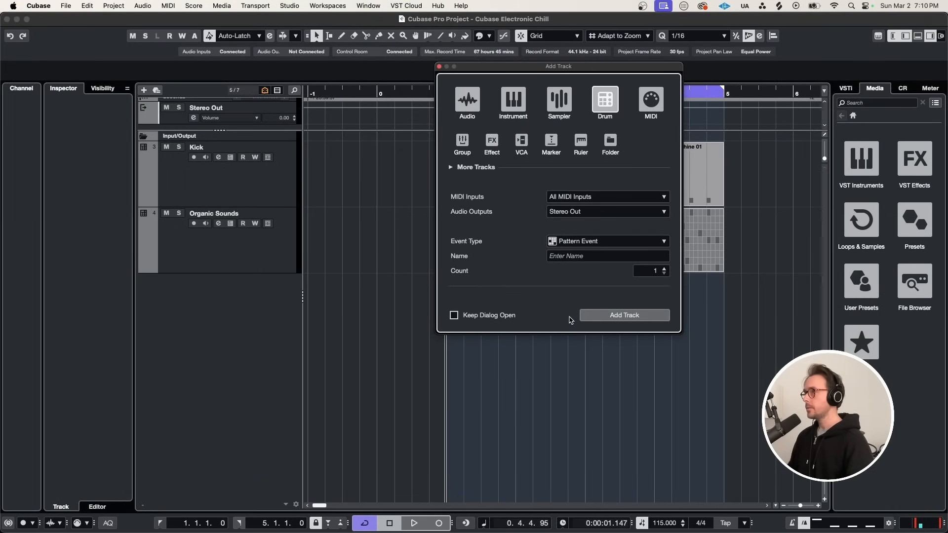
click(592, 316)
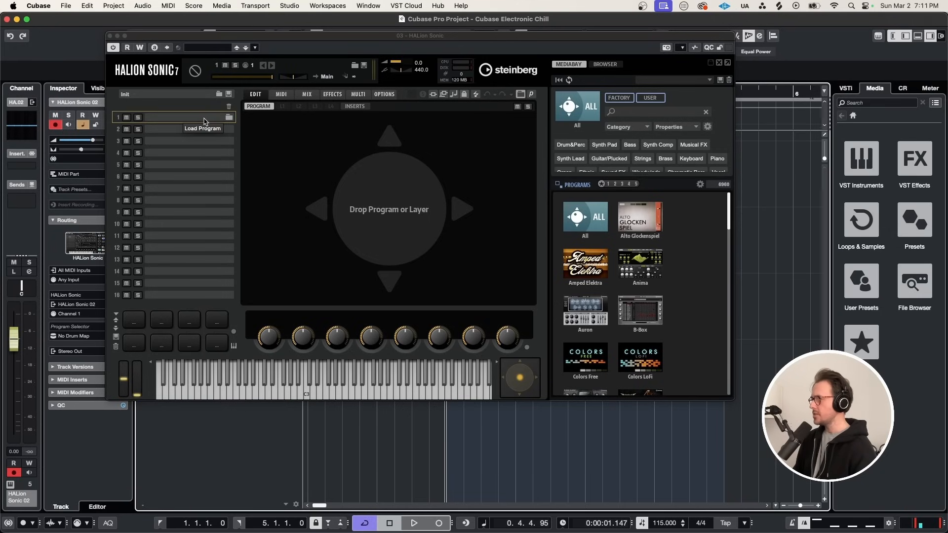
right_click(180, 121)
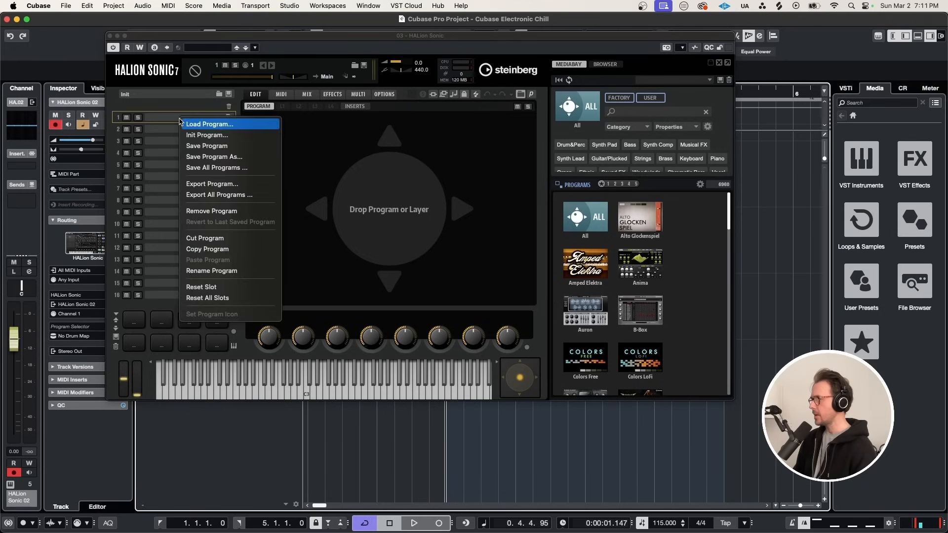
click(228, 138)
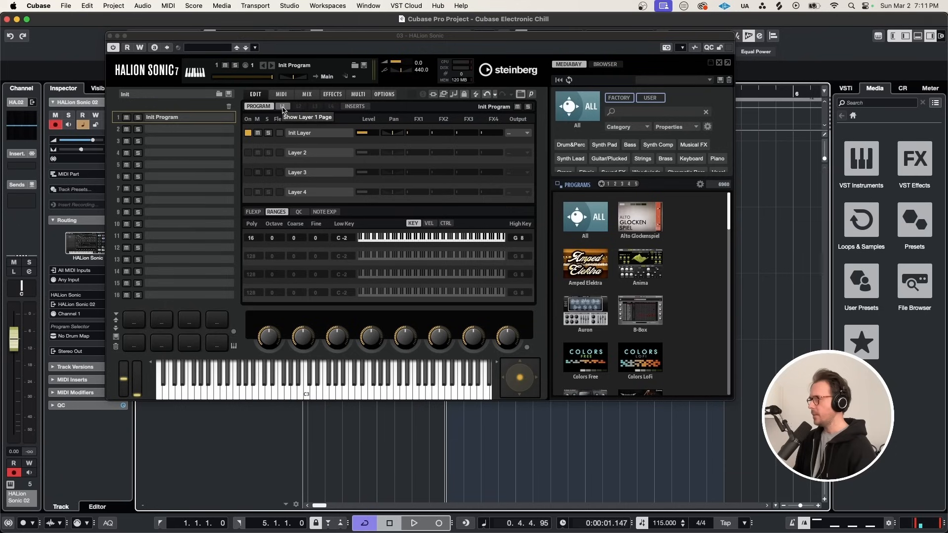
In layer 1, set OSC1 to a triangle waveform and enable its multi-oscillator mode with the number at 2.9.
click(282, 107)
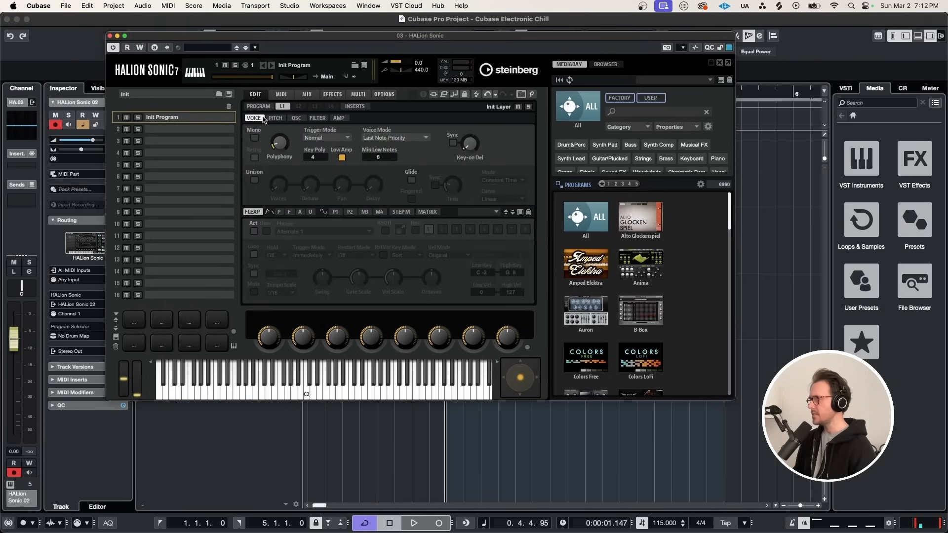
click(299, 119)
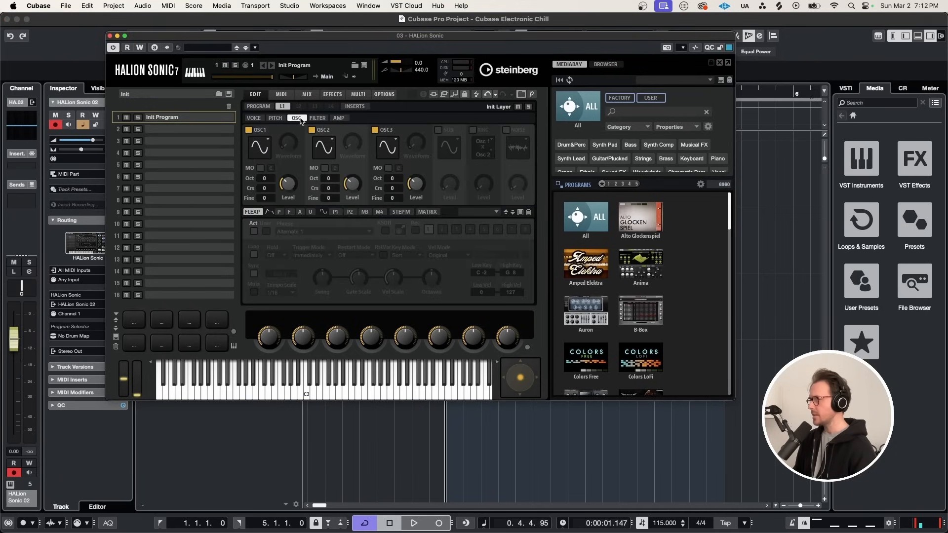
click(264, 147)
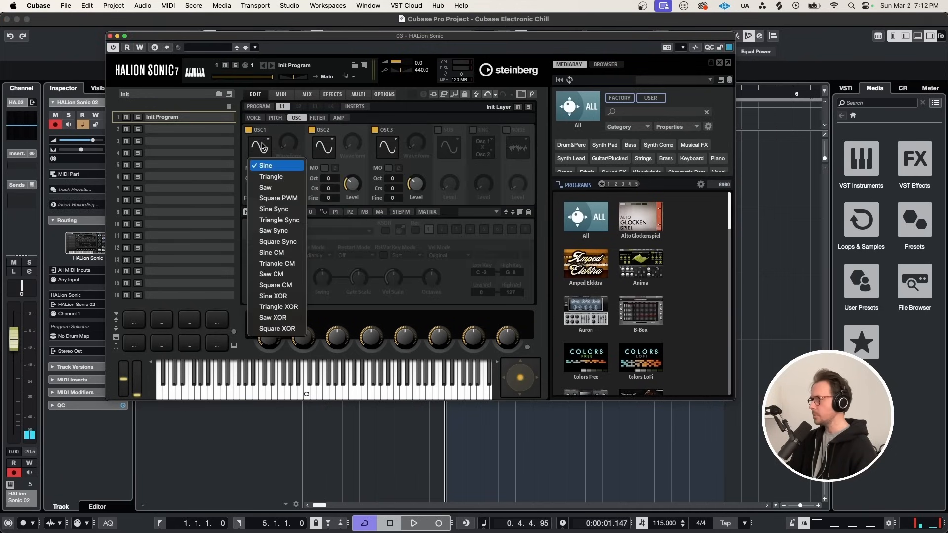
click(270, 168)
click(271, 169)
scroll(265, 179, up, 19)
scroll(267, 187, up, 20)
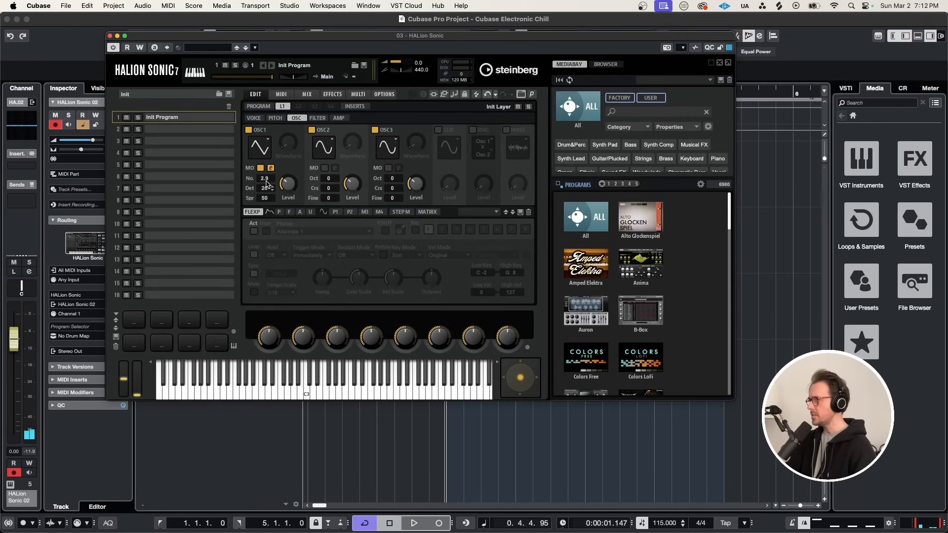
Enable the Sub, Ring and Noise oscillators and raise the Noise level slightly.
click(438, 130)
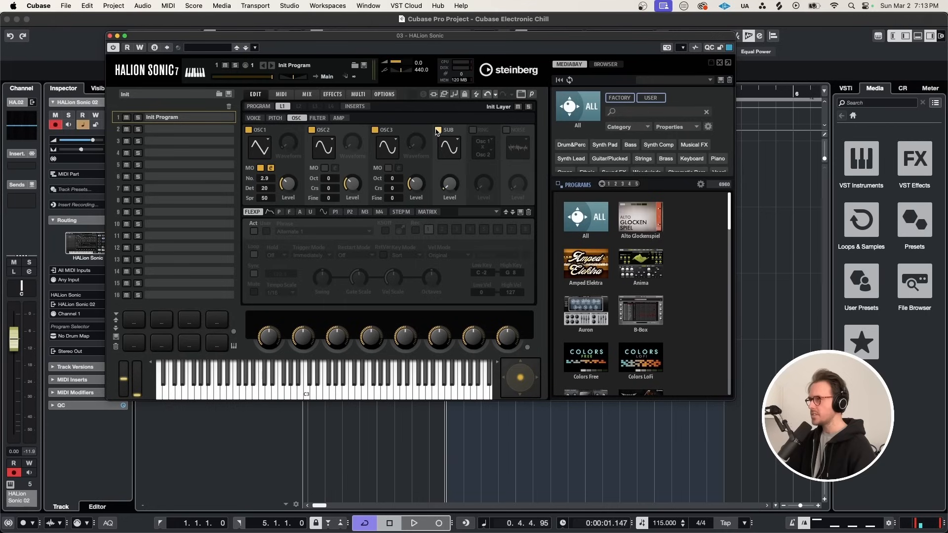
click(473, 130)
click(506, 130)
drag(509, 183, 519, 169)
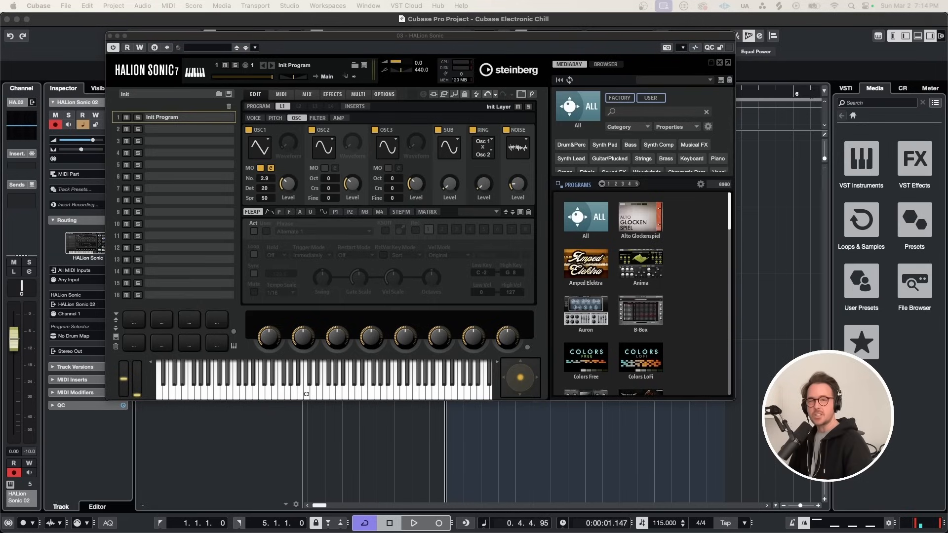
Load the user program Chill & Moody into HALion Sonic and open the HS7 Chill & Moody MIDI part for editing.
click(650, 98)
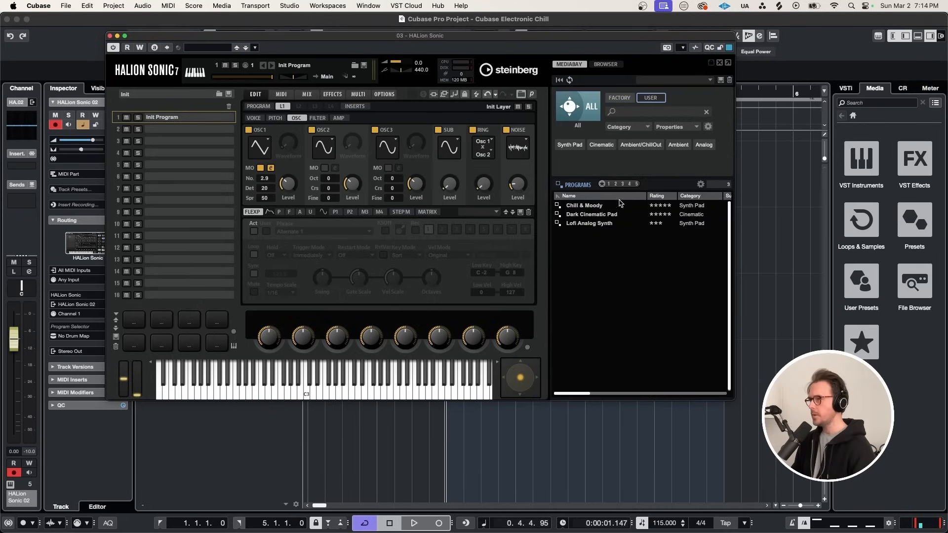
double_click(582, 207)
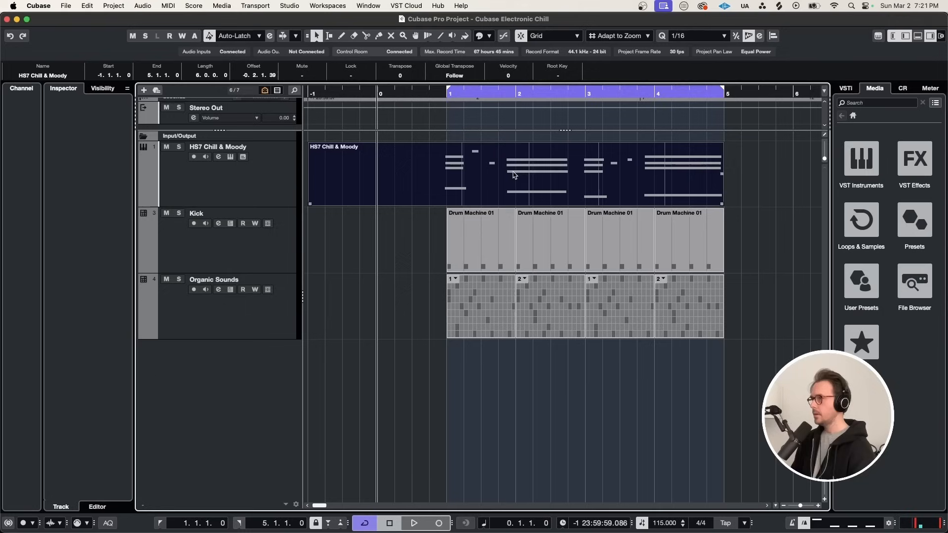
double_click(513, 174)
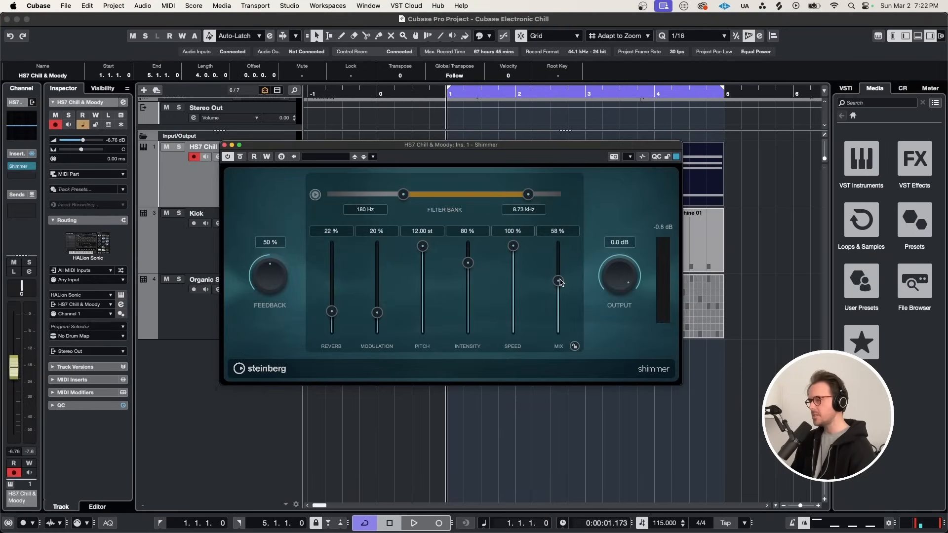
In the Chill & Moody track's Shimmer insert, set the mix to 18% and lower the upper filter limit to about 1.91 kHz during playback.
drag(559, 282, 560, 316)
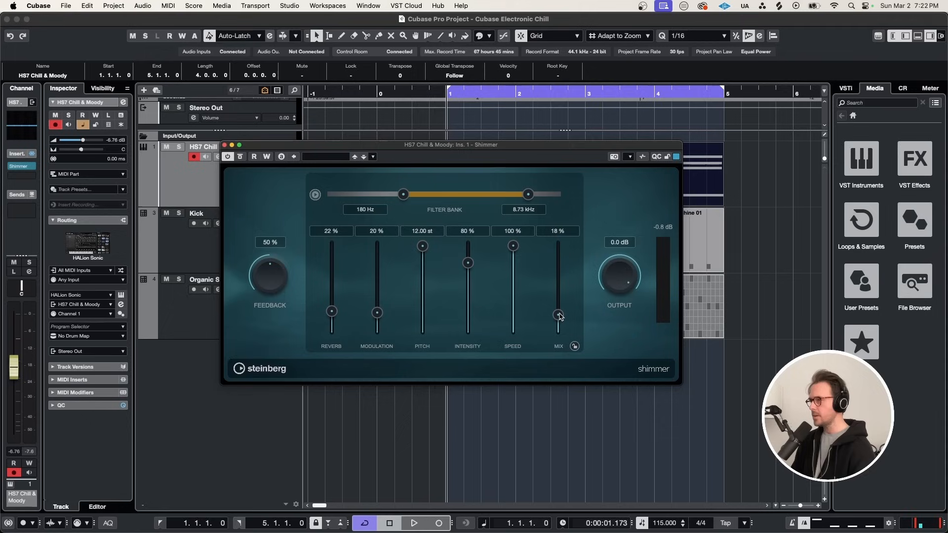
key(space)
drag(529, 194, 479, 201)
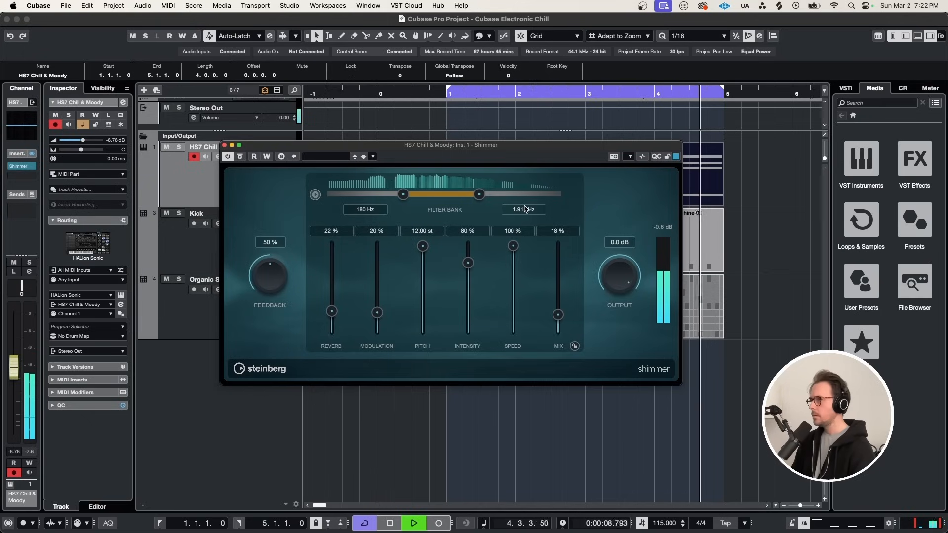
key(space)
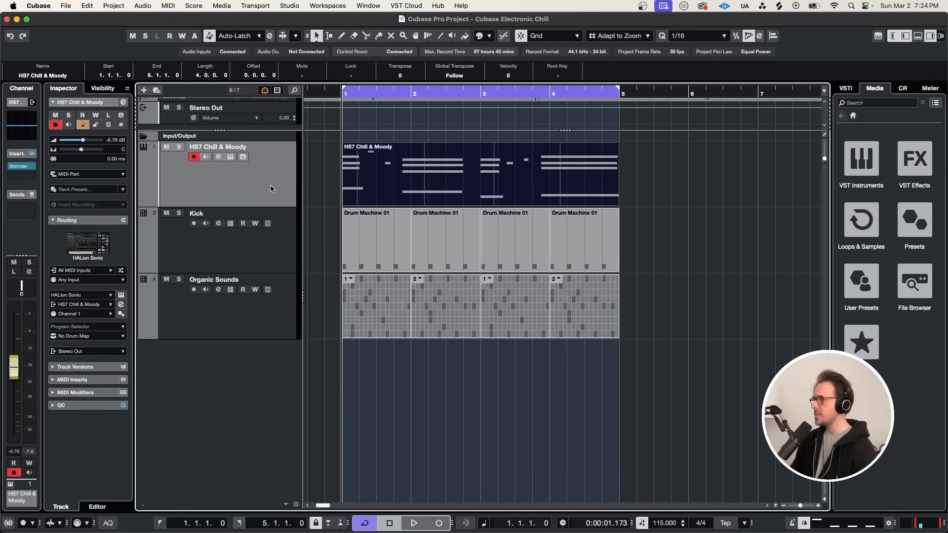
Add another HALion Sonic instrument track and load an init program into slot 1.
key(super+t)
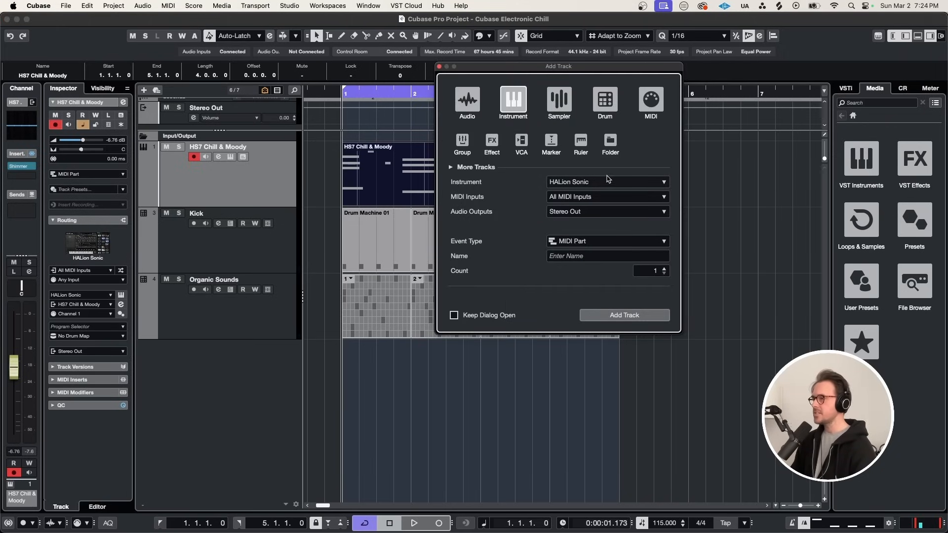
click(625, 315)
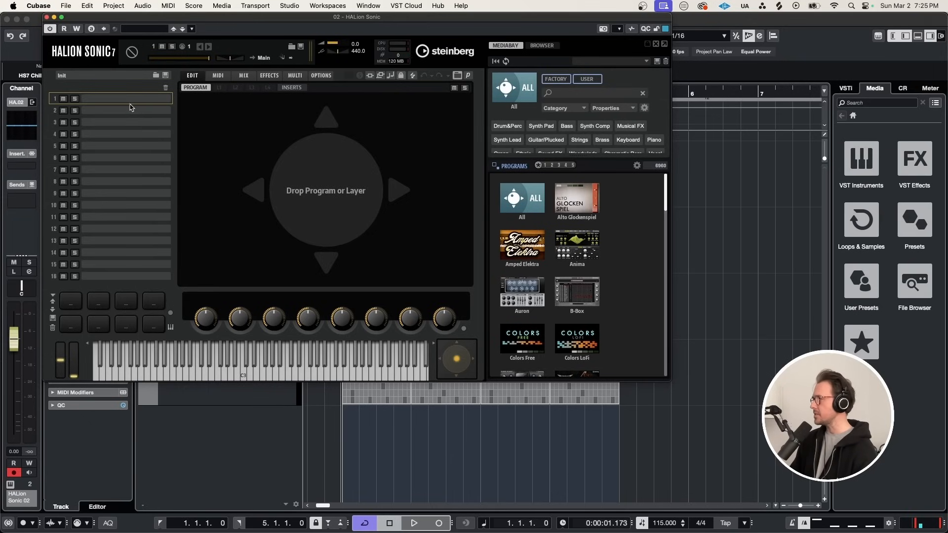
right_click(113, 99)
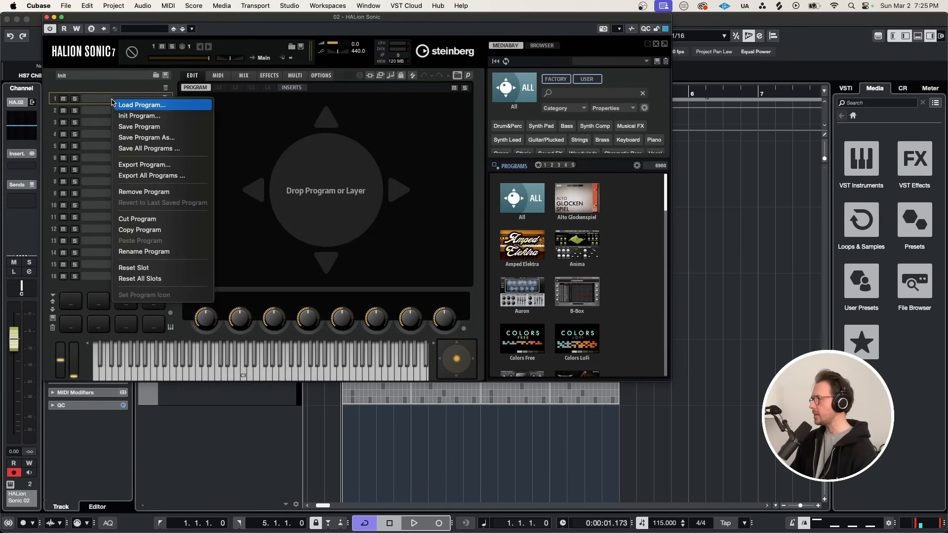
click(132, 117)
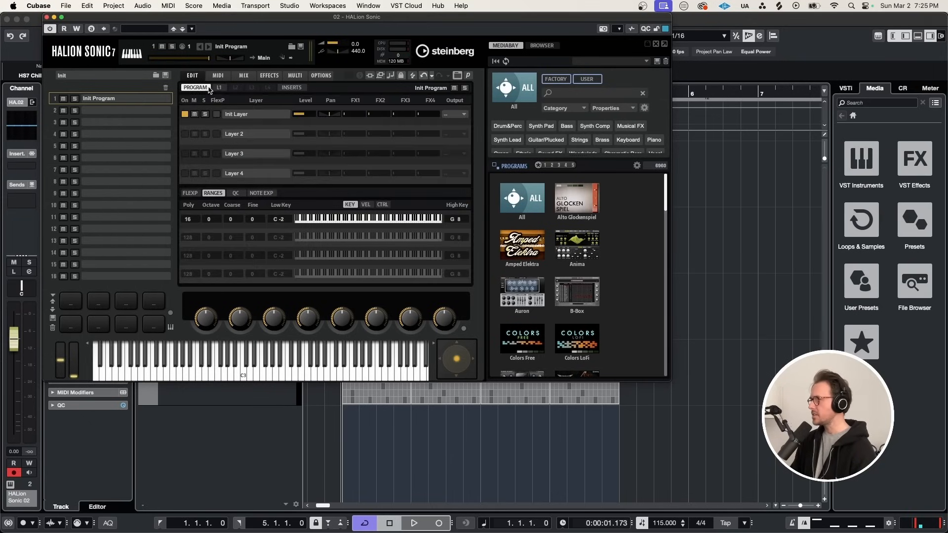
Shape layer 1's amplifier envelope so it decays to level 0 over about 455 ms.
click(219, 88)
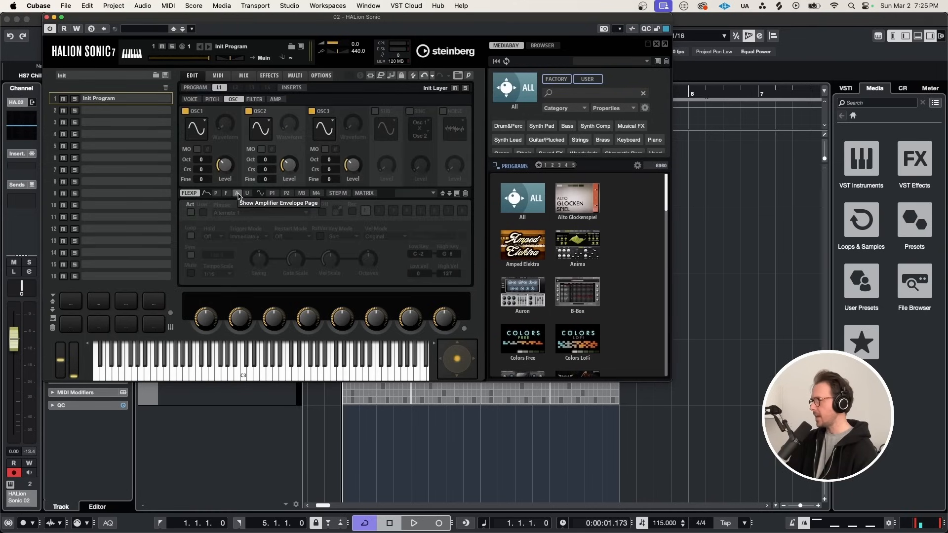
click(237, 193)
drag(363, 207, 323, 245)
drag(323, 246, 359, 245)
Set OSC2 to a sawtooth waveform and enable its multi-oscillator mode with number 3.8, detune 16 and spread 72.
click(261, 129)
click(269, 169)
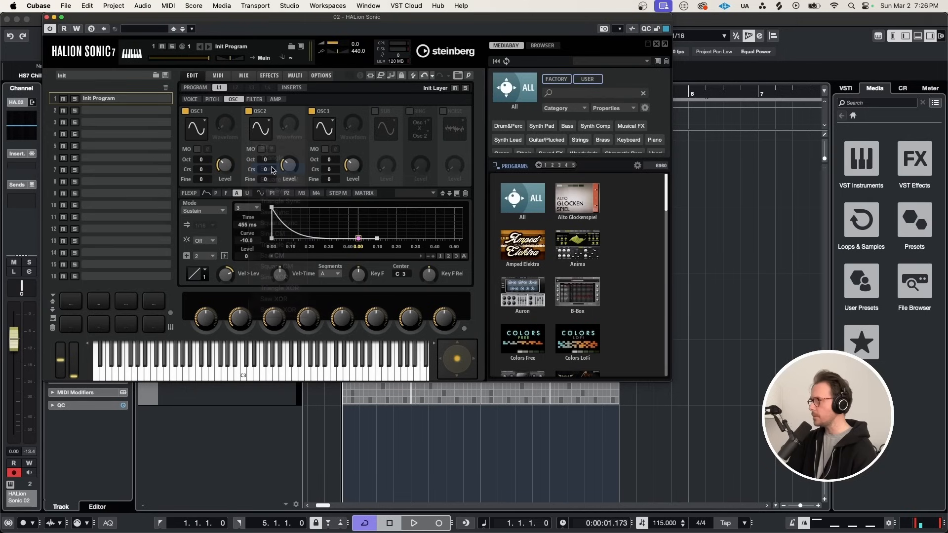
click(261, 149)
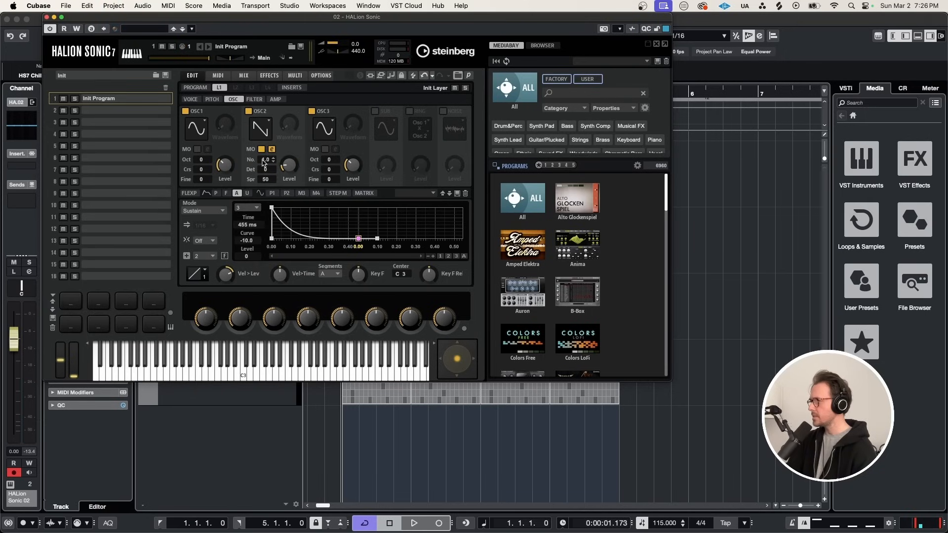
drag(266, 170, 270, 158)
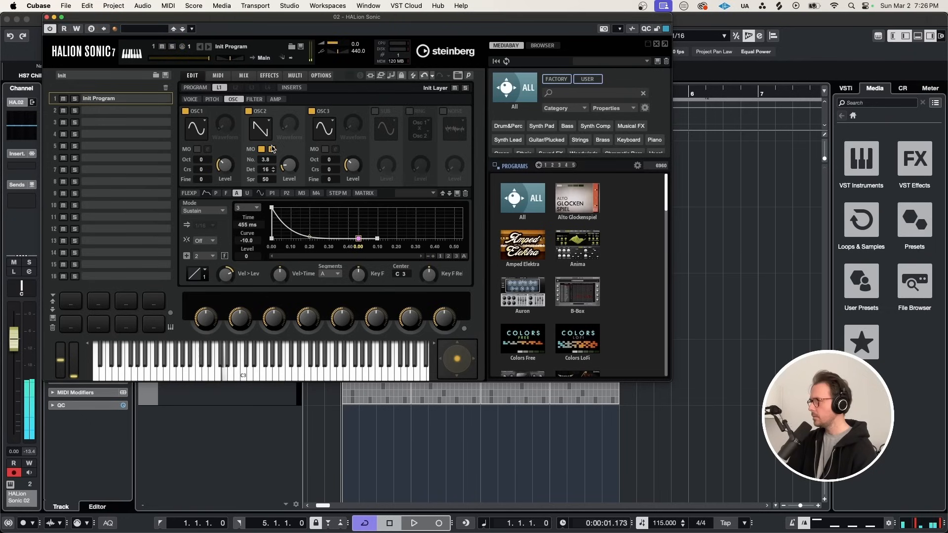
click(272, 149)
drag(265, 180, 265, 168)
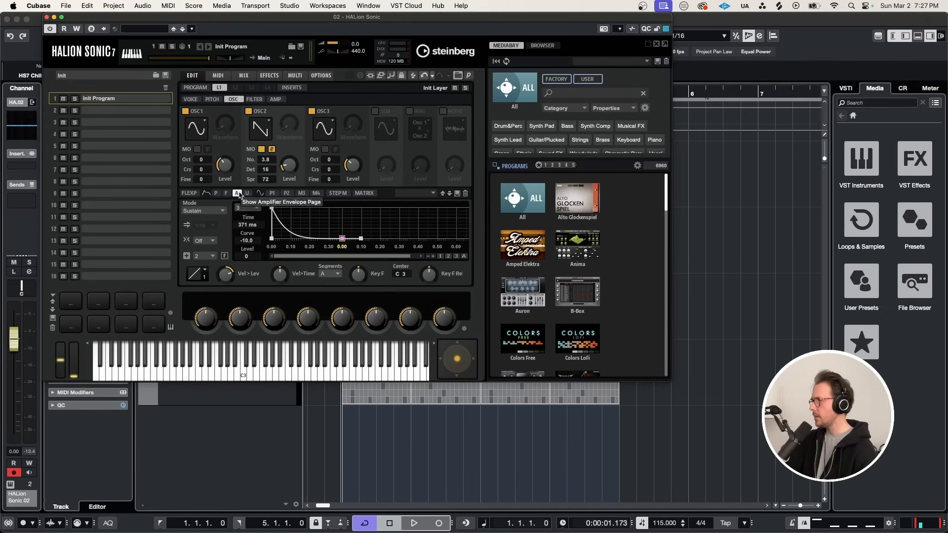
Activate the FlexPhraser arpeggiator for layer 1.
click(192, 193)
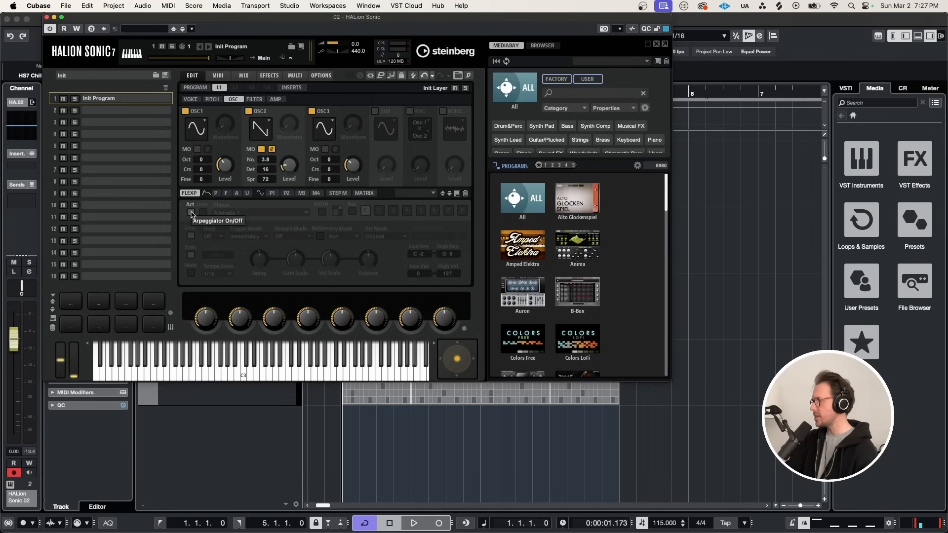
click(191, 213)
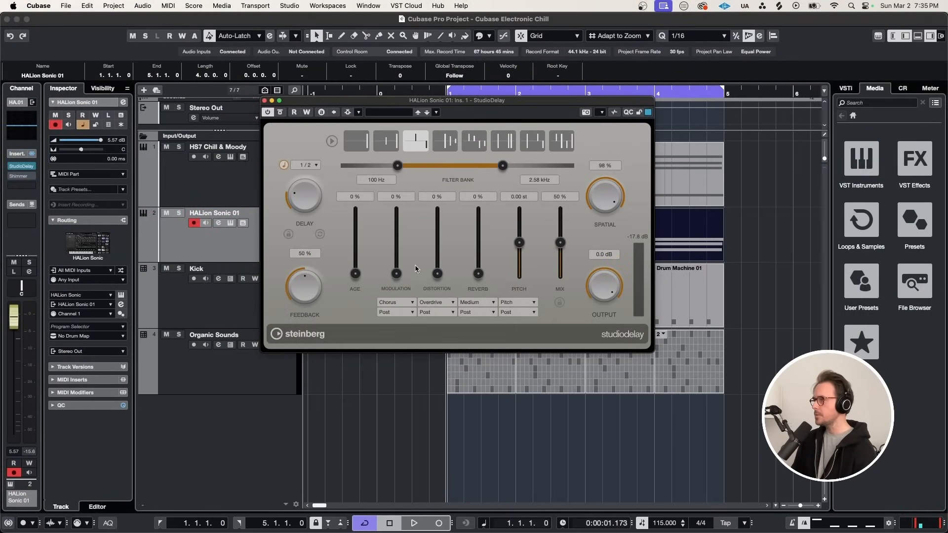
Solo the HALion Sonic 01 track and play it back while checking its StudioDelay and Shimmer insert settings.
key(s)
key(space)
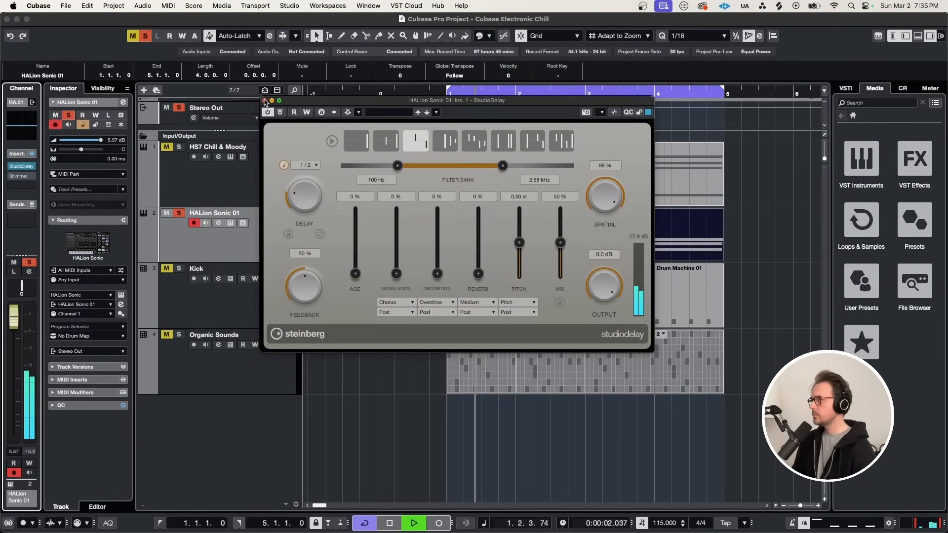
key(space)
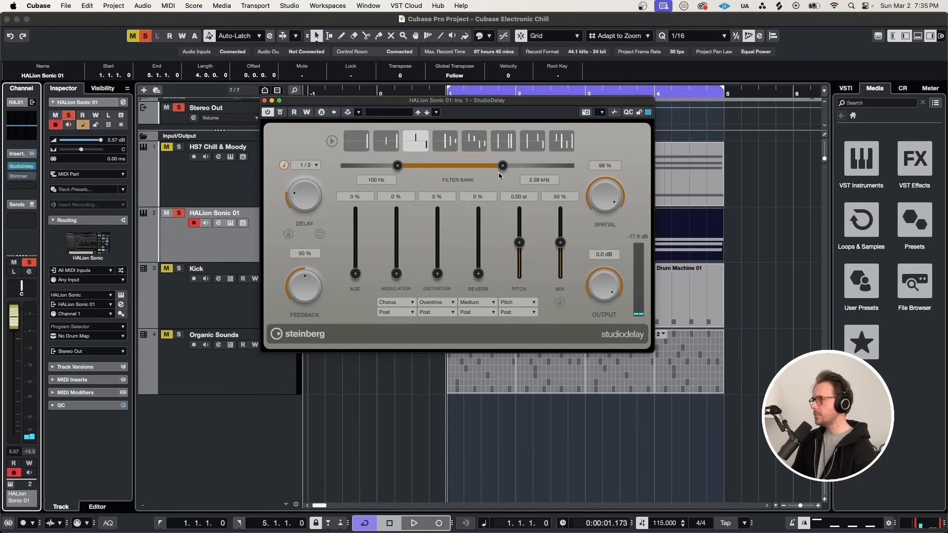
click(18, 175)
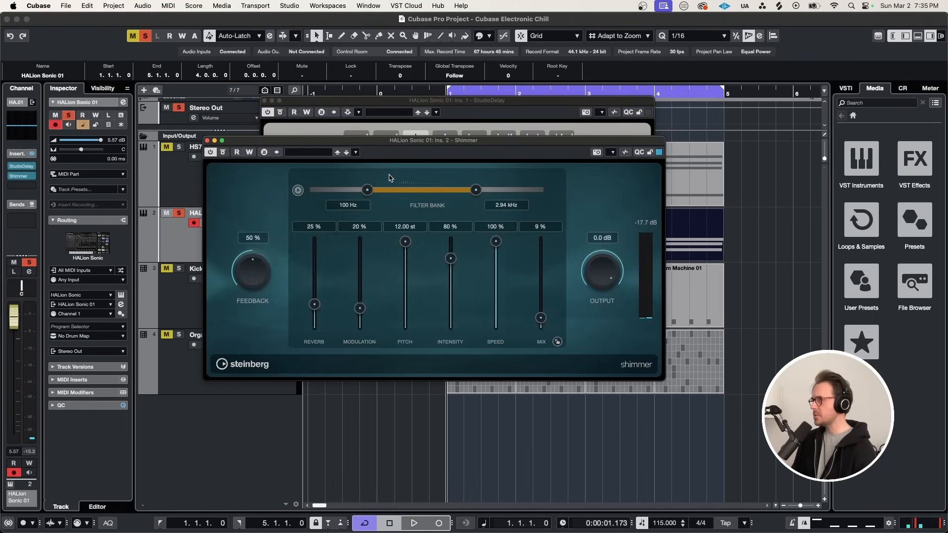
key(space)
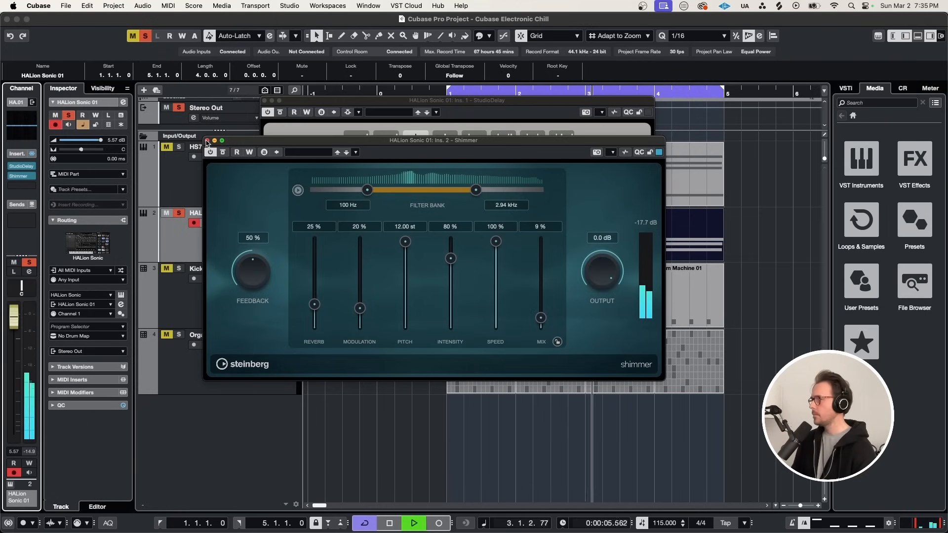
key(space)
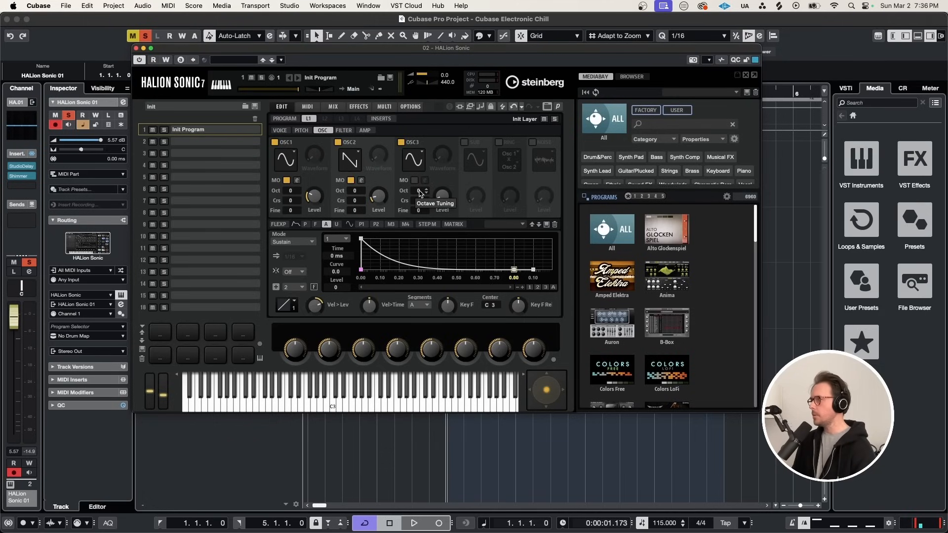
During playback, raise OSC3 to octave 2 and lower its level to 9.
key(space)
scroll(420, 193, up, 2)
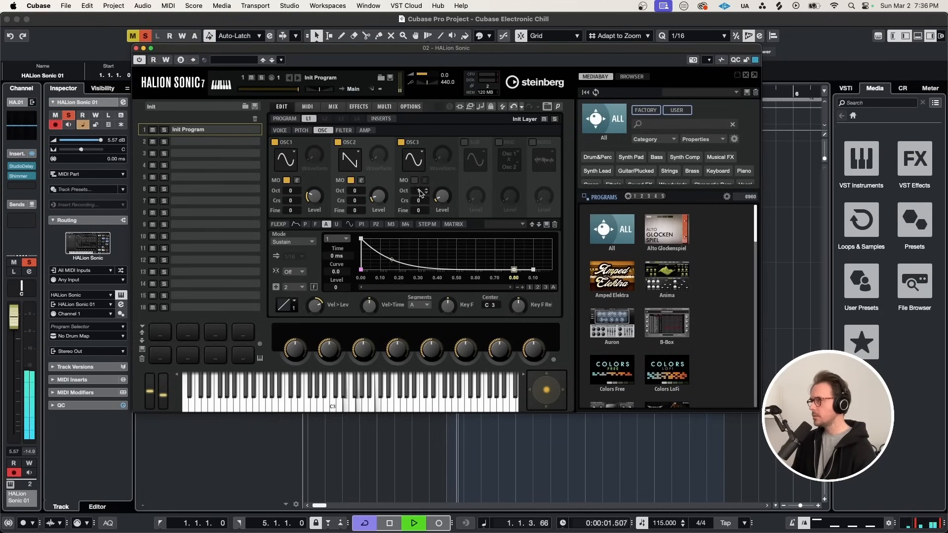
scroll(421, 193, down, 1)
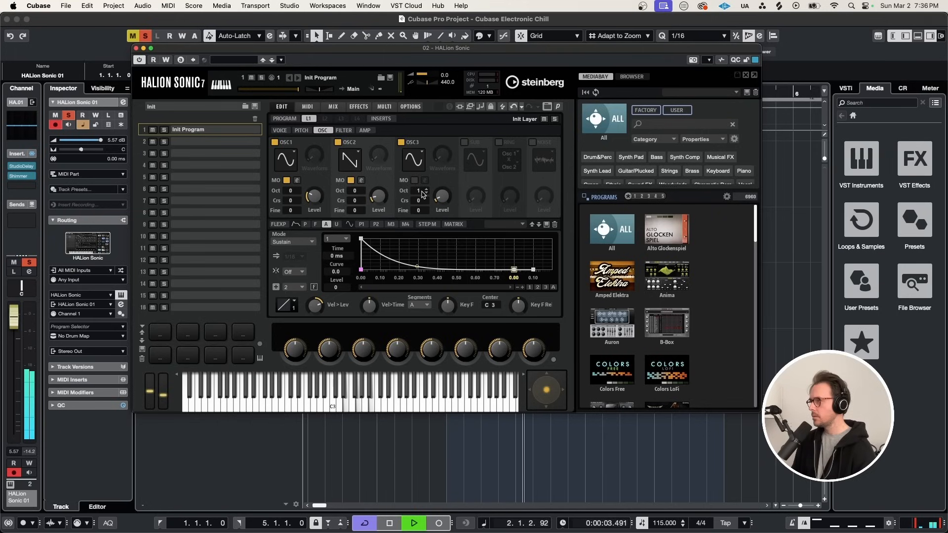
scroll(422, 194, up, 1)
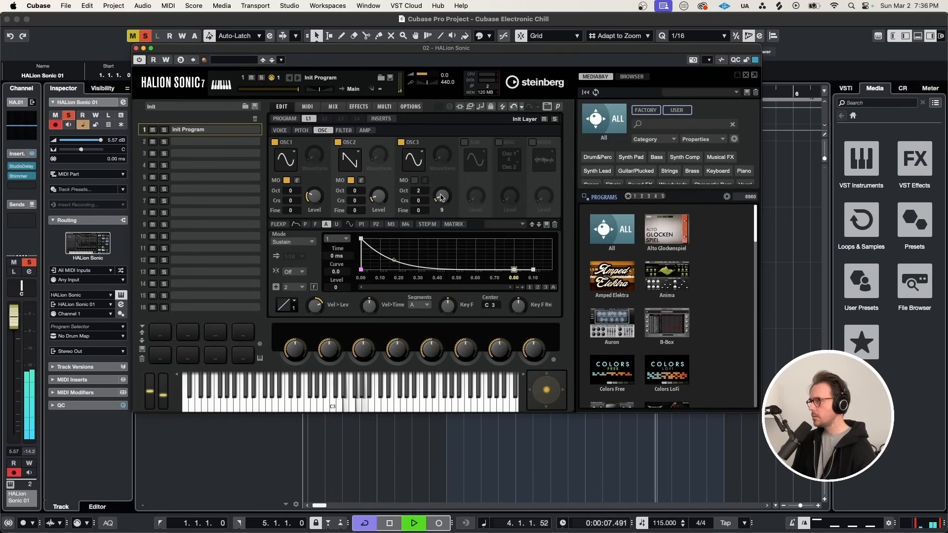
Enable the Noise oscillator with its level at 5 and audition the sound.
click(532, 143)
key(space)
key(space)
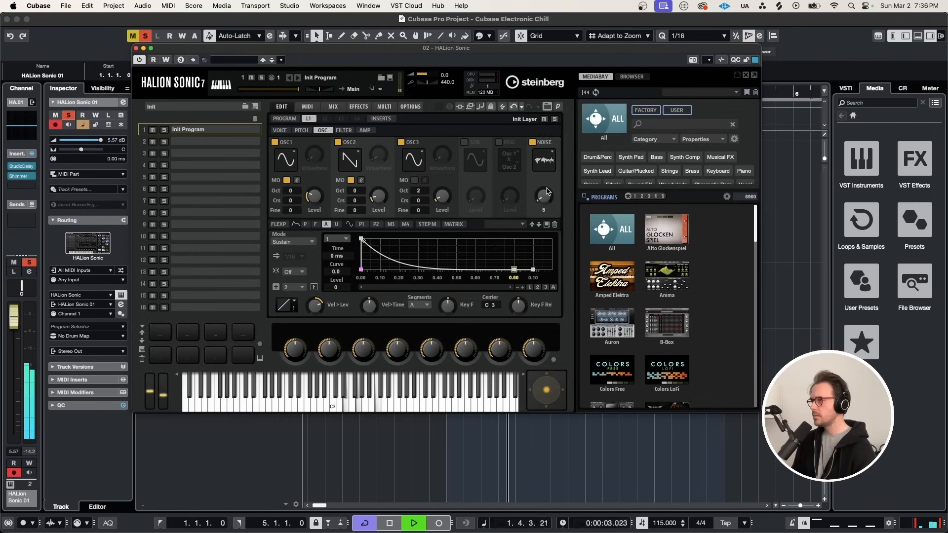
key(space)
Start CC learn for the amplifier envelope's decay parameter.
right_click(513, 270)
mouse_move(600, 367)
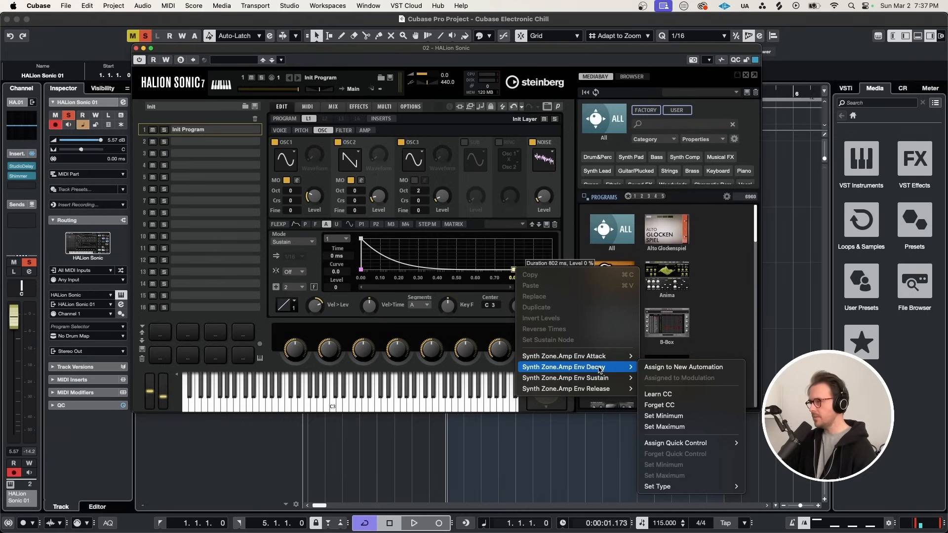
click(675, 394)
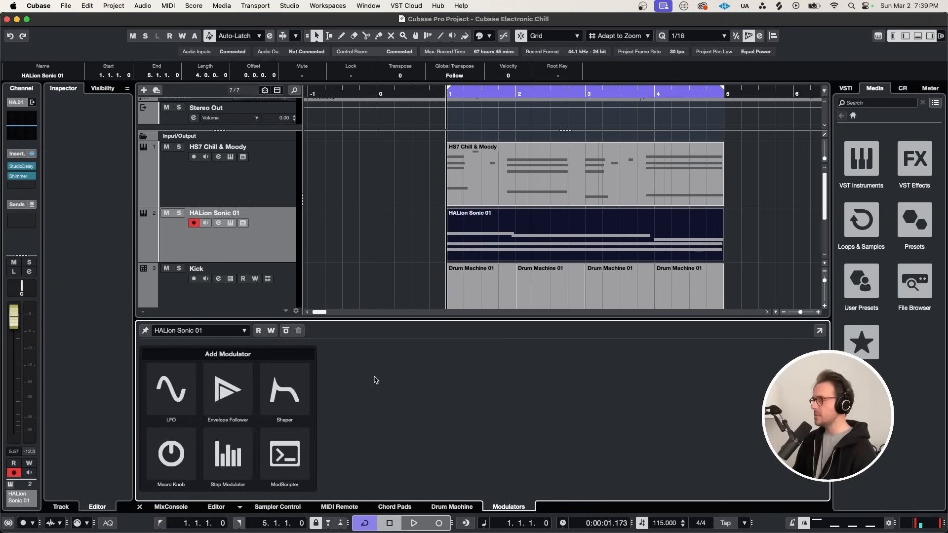
Modulate the HALion Sonic 01 channel's left-right pan with an LFO modulator and play the track soloed.
click(170, 388)
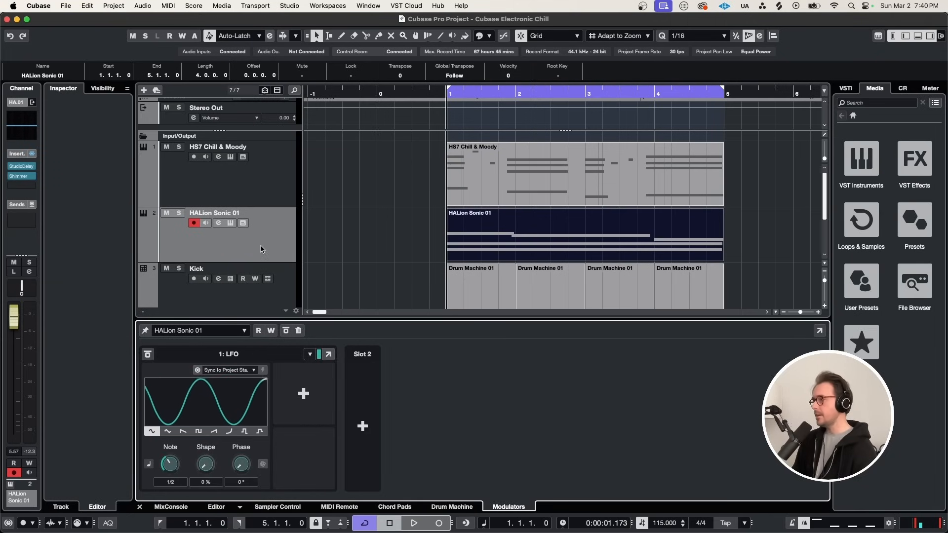
click(304, 394)
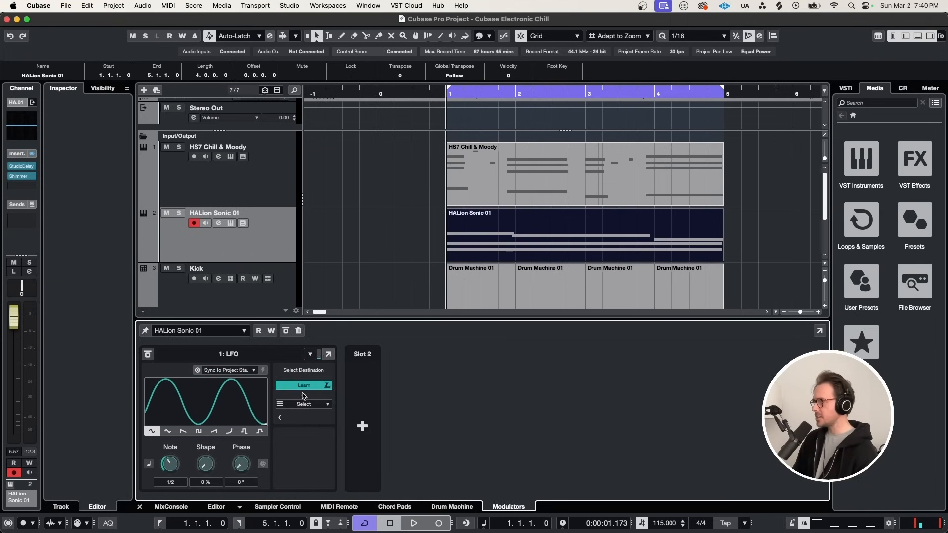
click(23, 288)
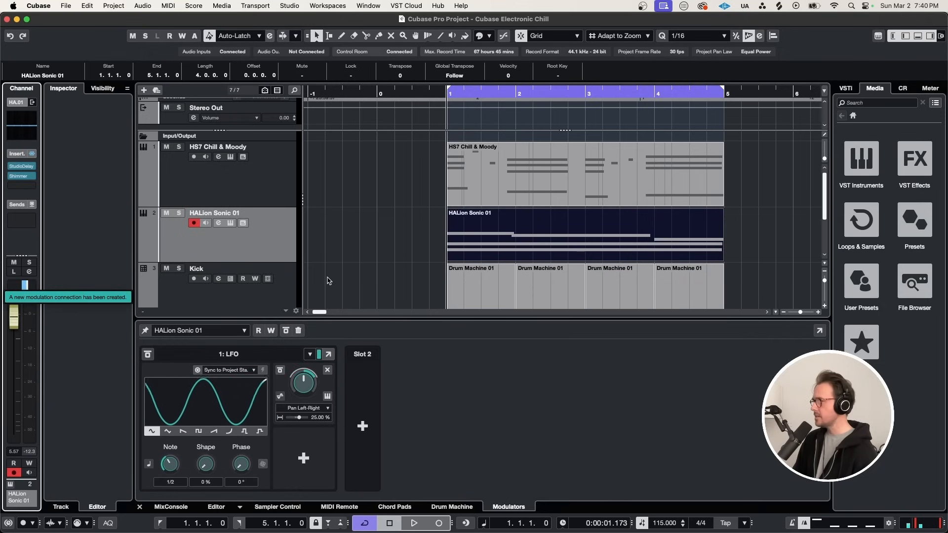
key(s)
key(space)
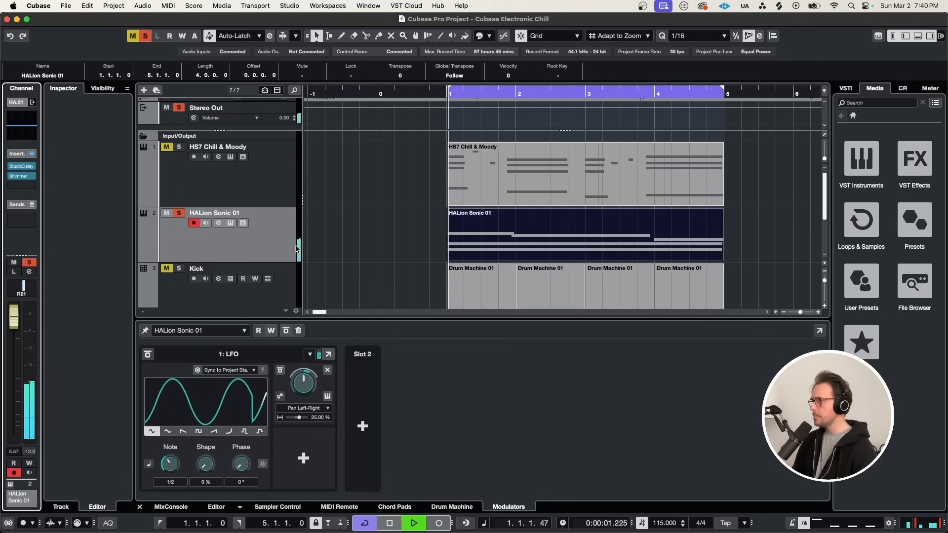